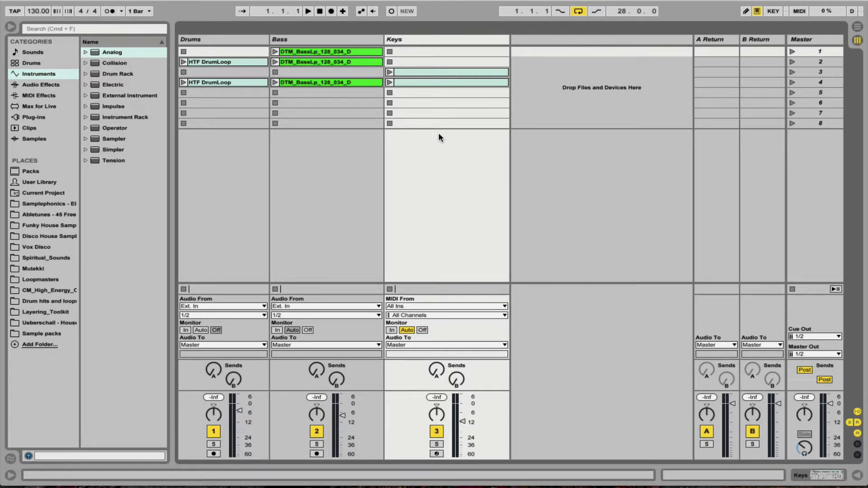
# Compare the Arrangement and Session views of the set by switching between them, finishing in the Session view.
pyautogui.press('Tab')
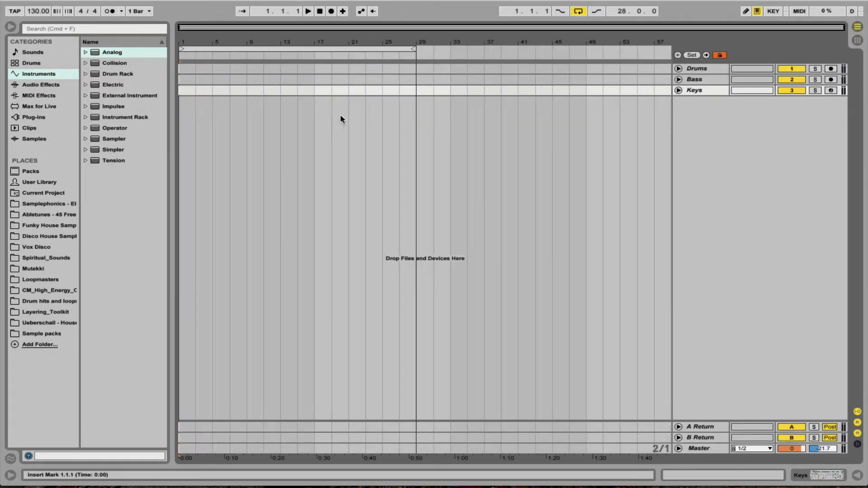
pyautogui.press('Tab')
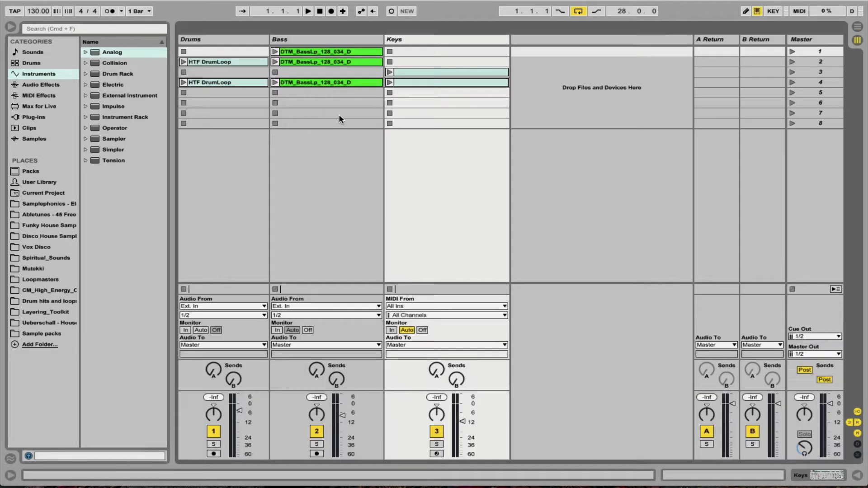
pyautogui.press('Tab')
pyautogui.press('Tab')
pyautogui.press('Tab')
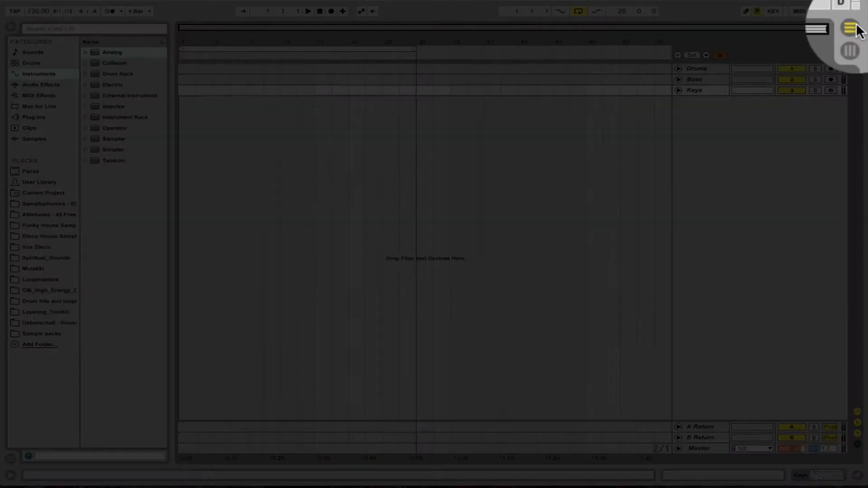
pyautogui.click(854, 48)
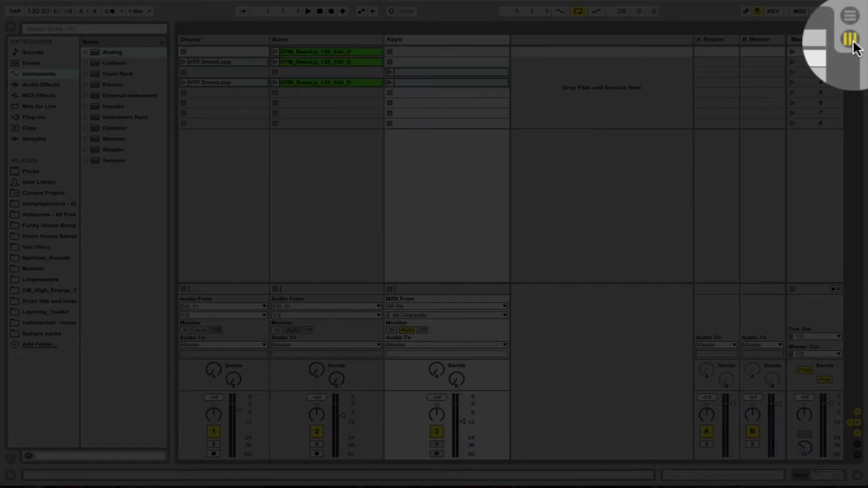
pyautogui.click(854, 28)
pyautogui.press('Tab')
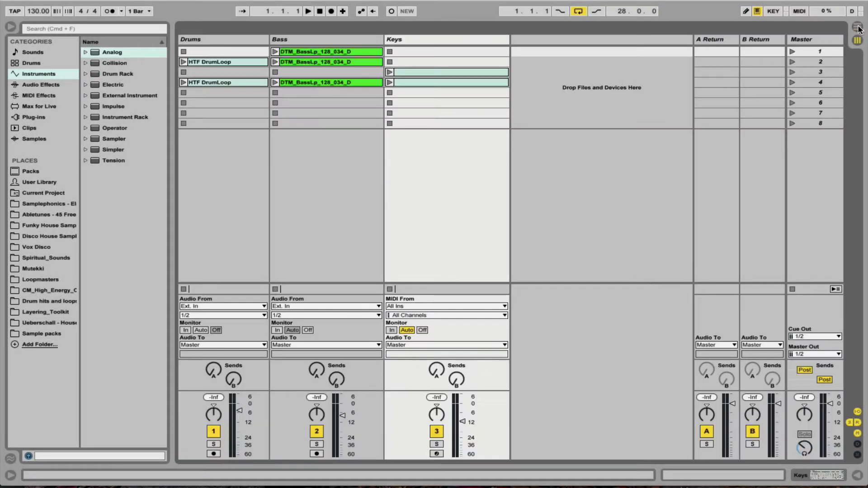
pyautogui.press('Tab')
pyautogui.press('Tab')
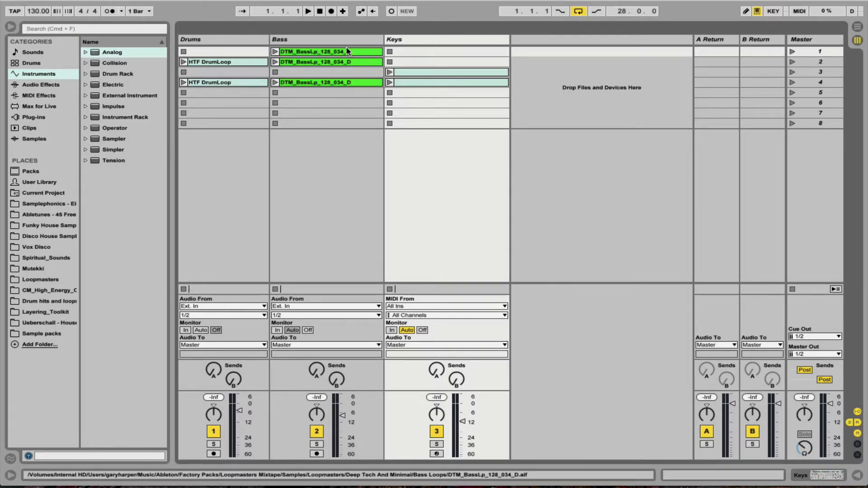
pyautogui.press('Tab')
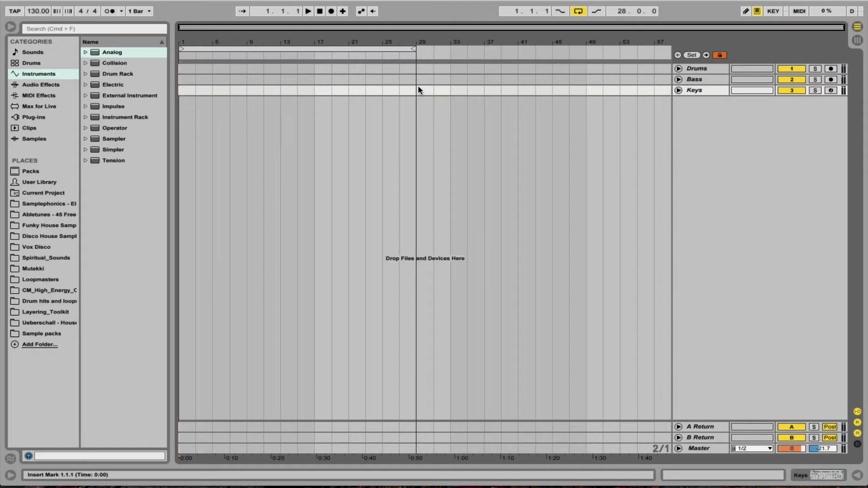
pyautogui.press('Tab')
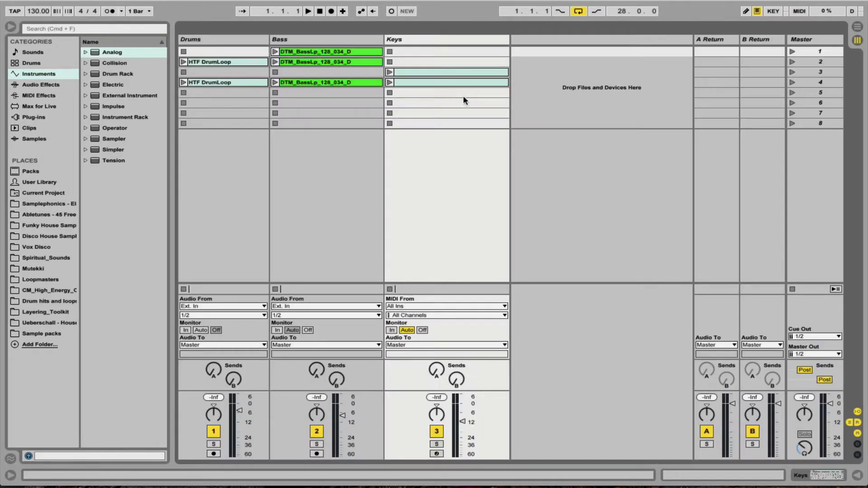
# Audition scenes 1, 2 and 4, and stop playback and all running clips.
pyautogui.click(793, 51)
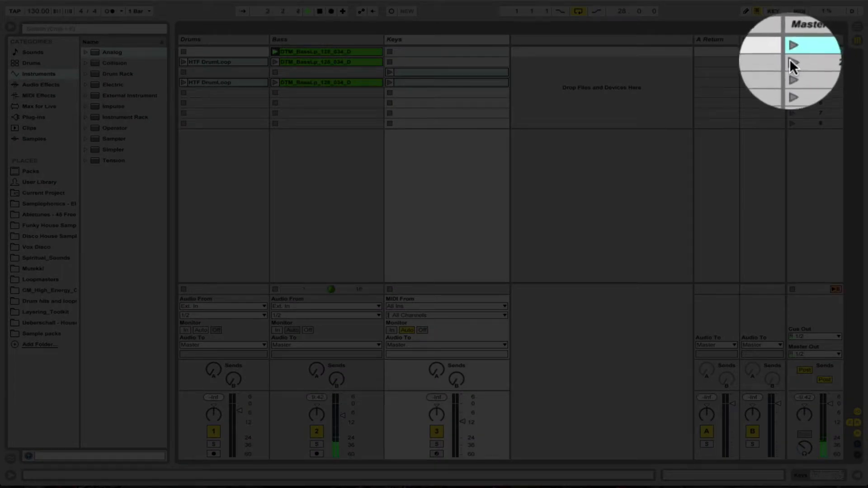
pyautogui.click(791, 61)
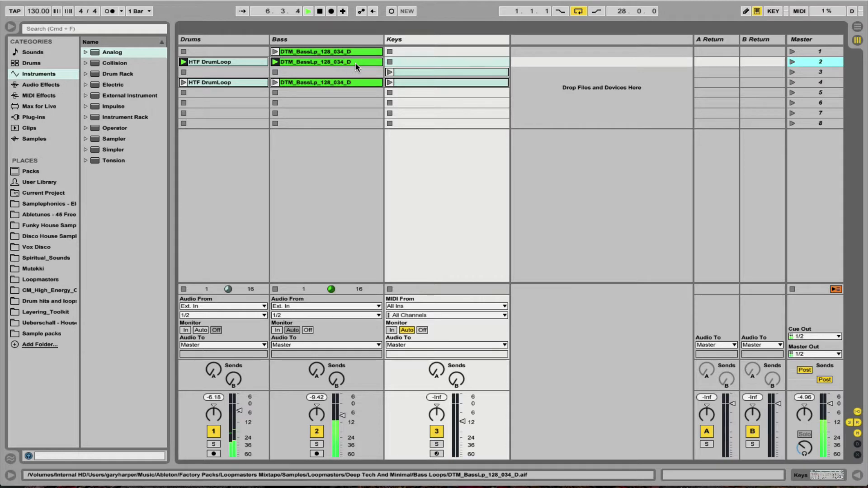
pyautogui.click(792, 82)
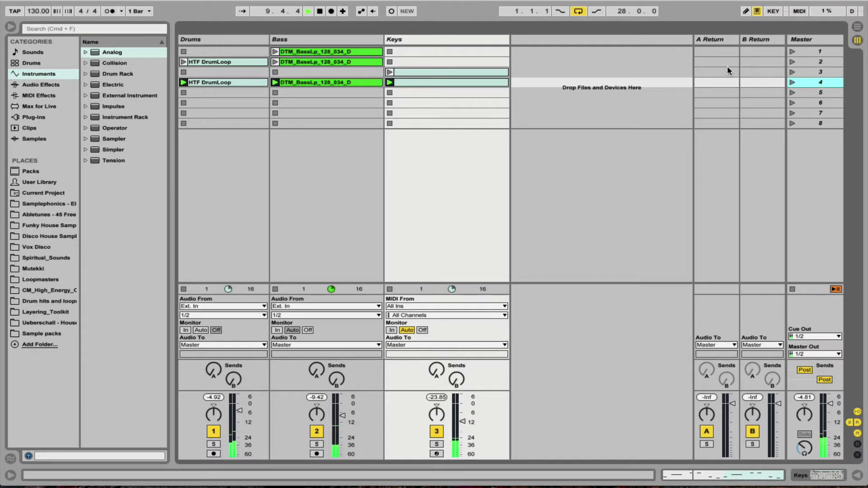
pyautogui.press('space')
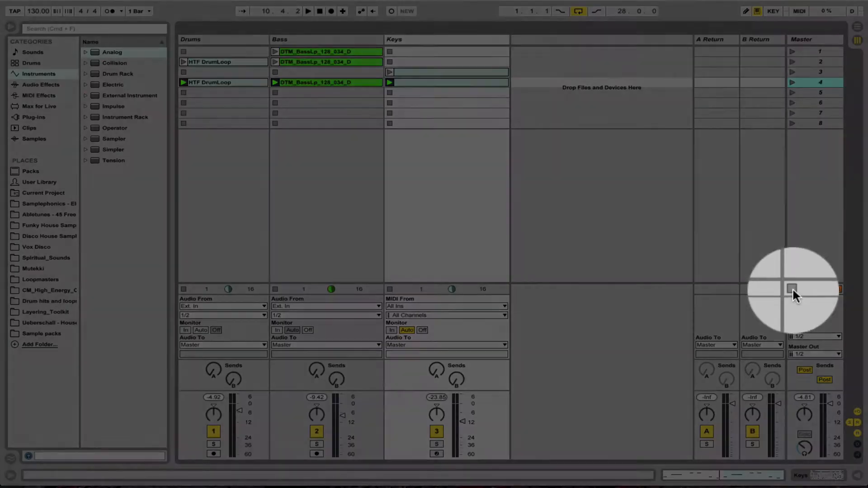
pyautogui.click(792, 289)
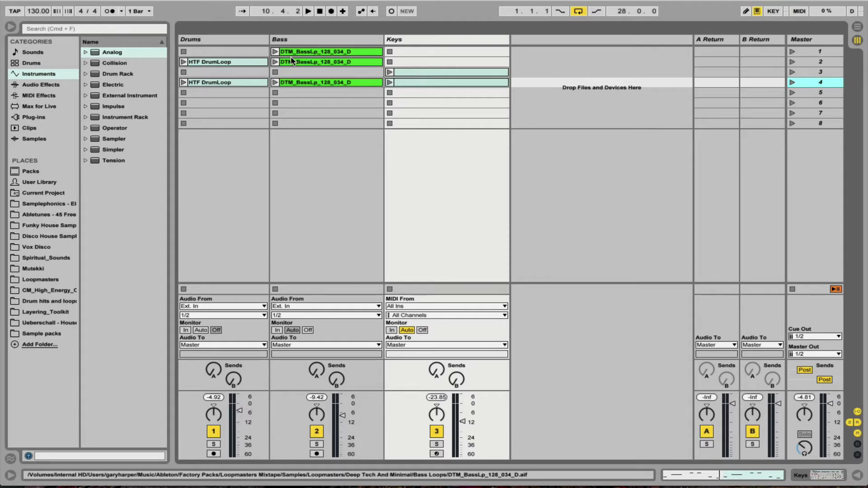
# Set the loop in the Arrangement view to 40 bars, starting at bar 1.
pyautogui.press('Tab')
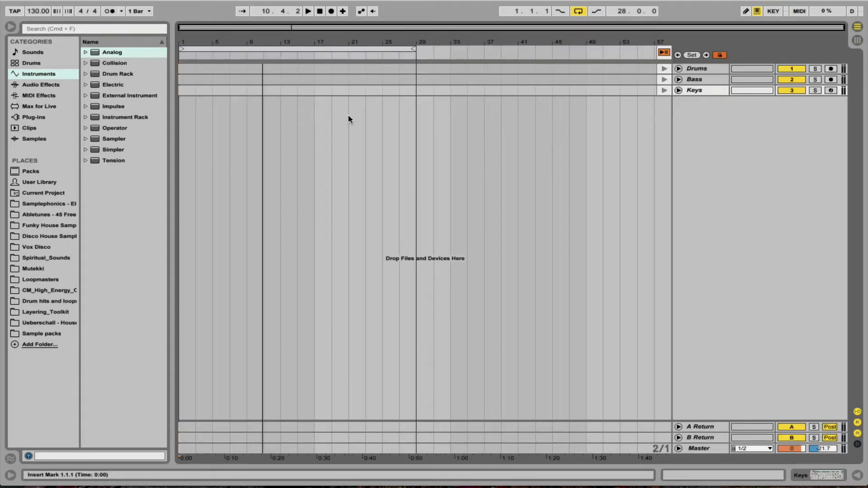
pyautogui.press('Tab')
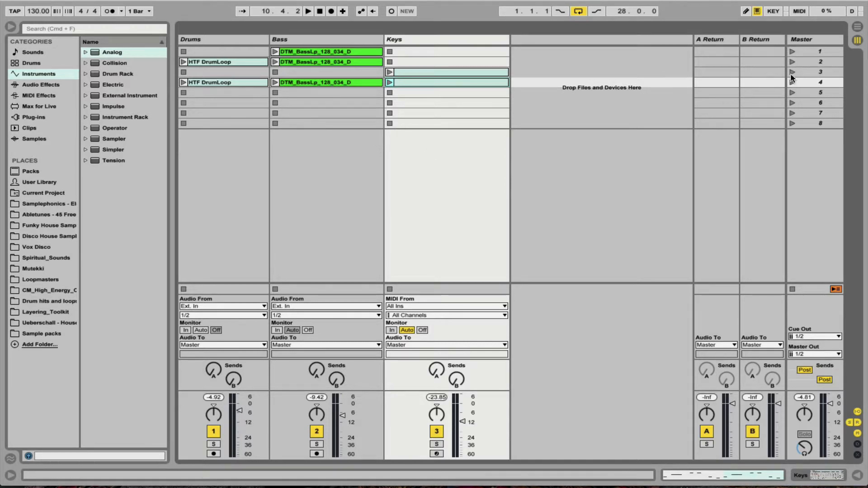
pyautogui.press('Tab')
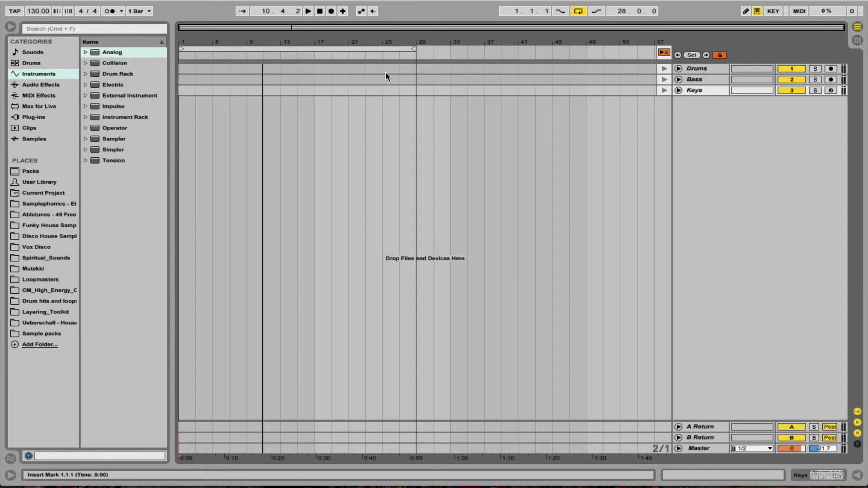
pyautogui.click(297, 50)
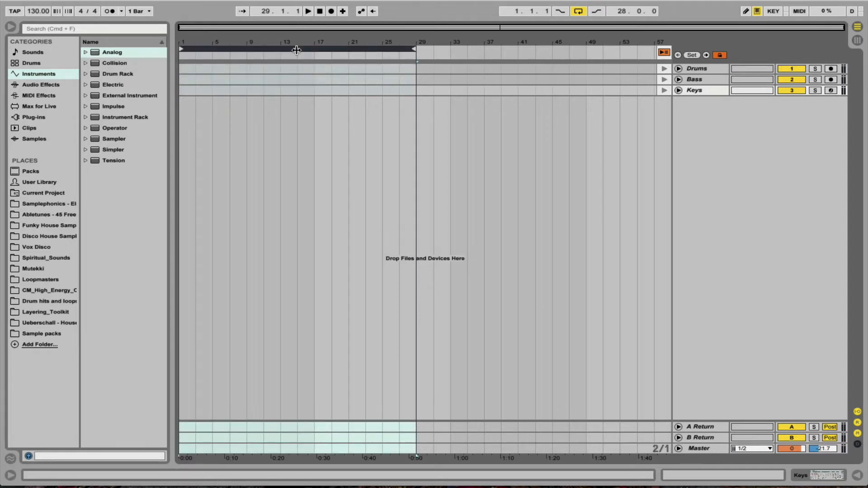
pyautogui.moveTo(413, 50); pyautogui.dragTo(516, 50)
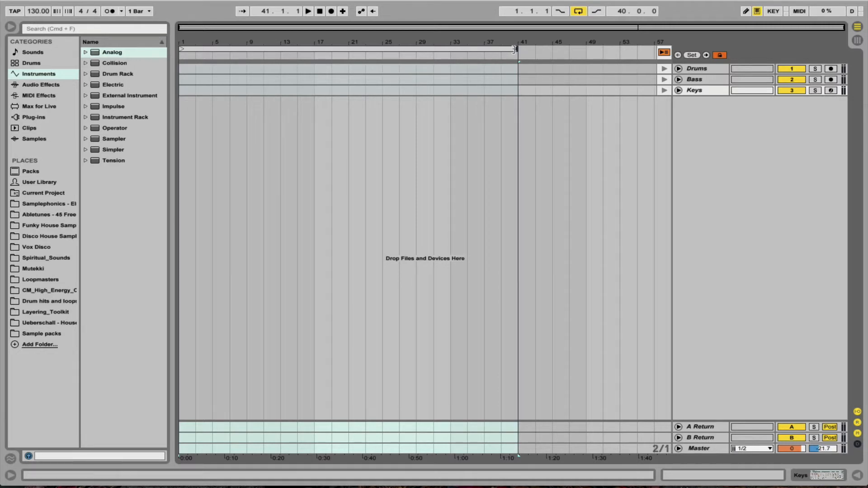
pyautogui.moveTo(515, 48); pyautogui.dragTo(315, 48)
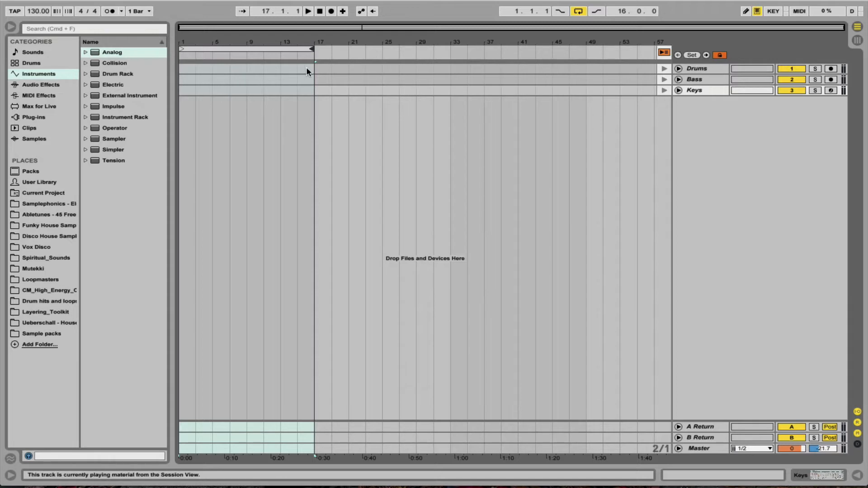
pyautogui.moveTo(315, 56); pyautogui.dragTo(514, 59)
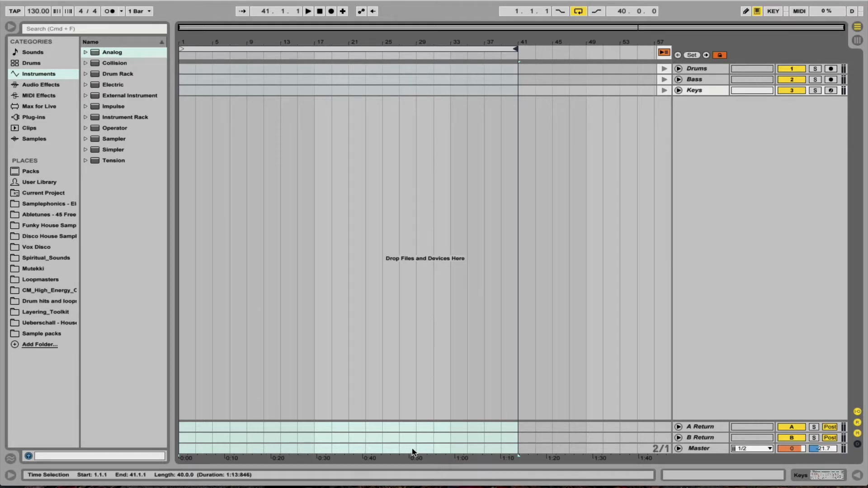
# Return to the Session view and set the metronome count-in to 2 bars.
pyautogui.press('Tab')
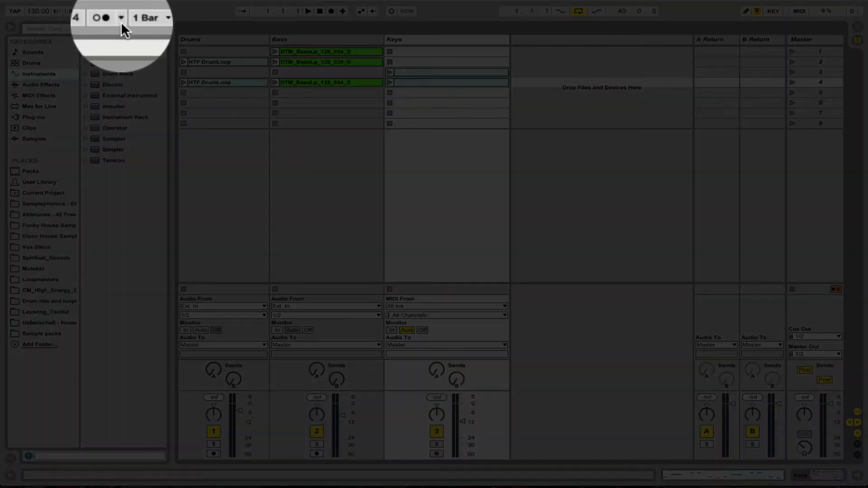
pyautogui.click(121, 22)
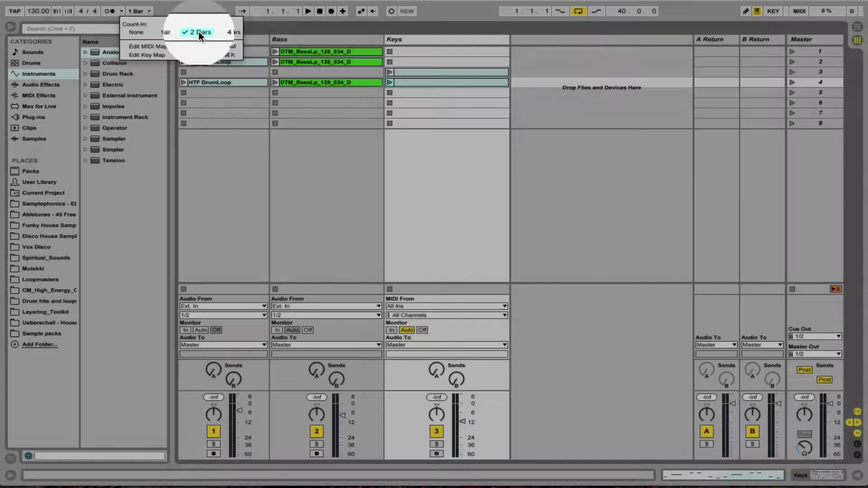
pyautogui.click(199, 31)
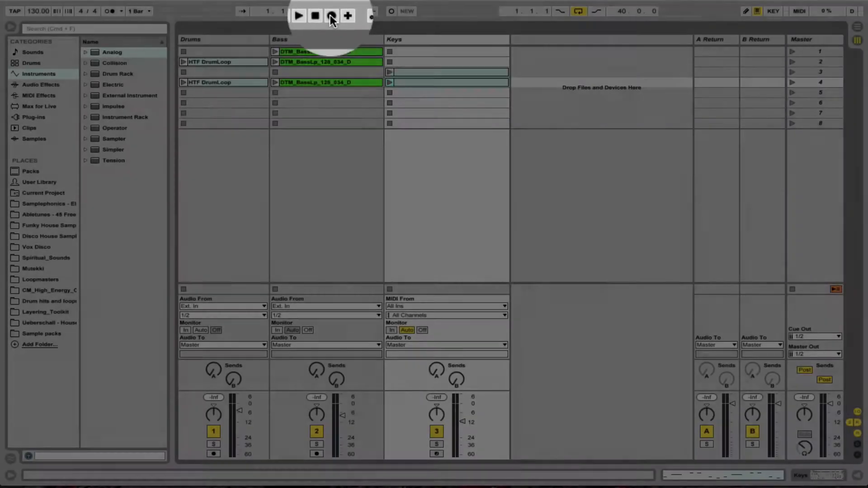
# Start recording into the arrangement, launch scene 1, and check the timeline before returning to the Session view.
pyautogui.click(332, 11)
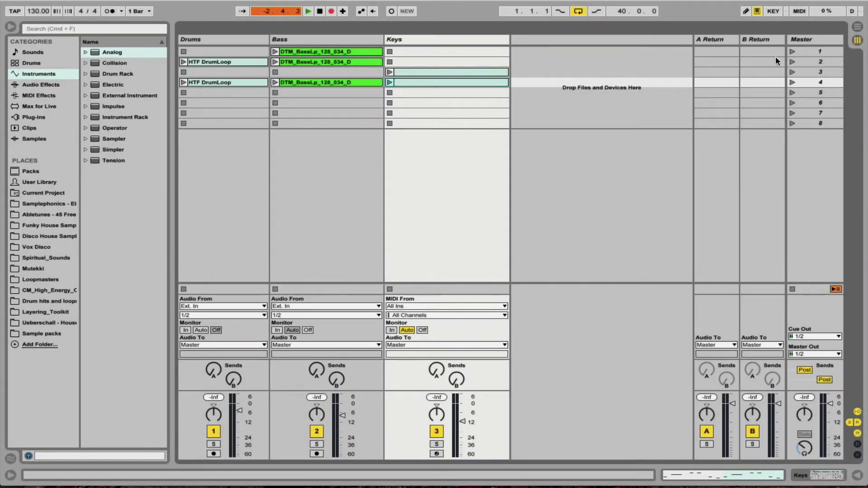
pyautogui.click(791, 52)
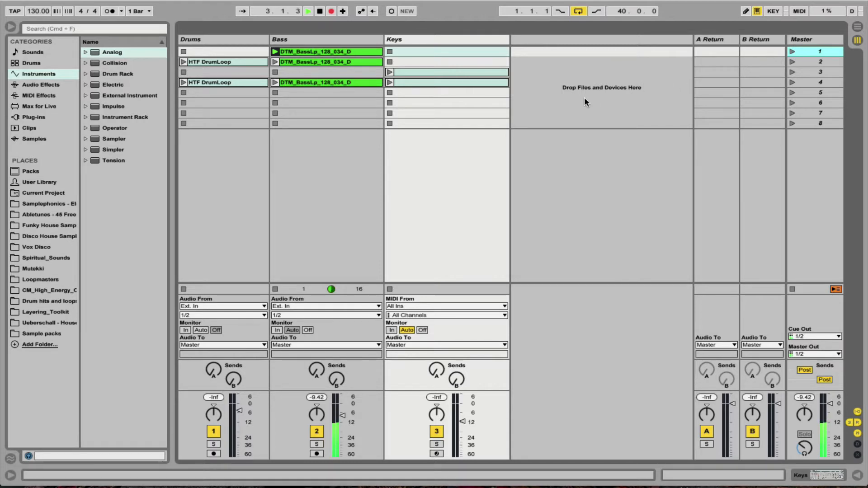
pyautogui.press('Tab')
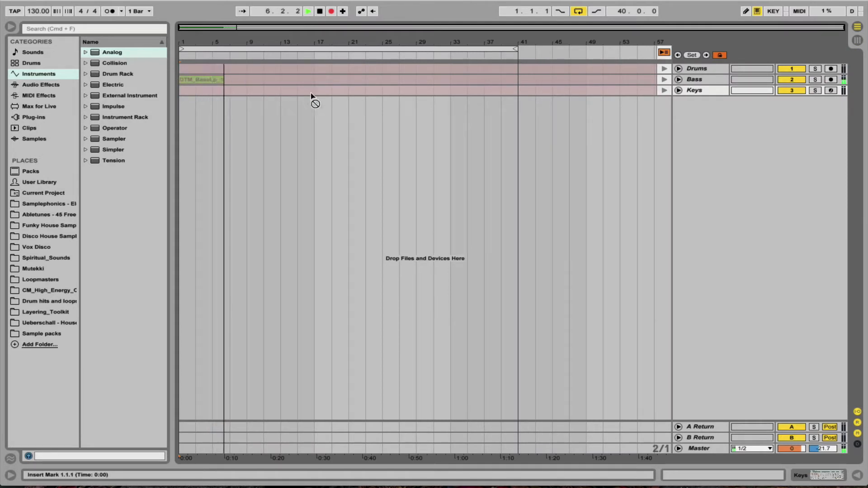
pyautogui.press('Tab')
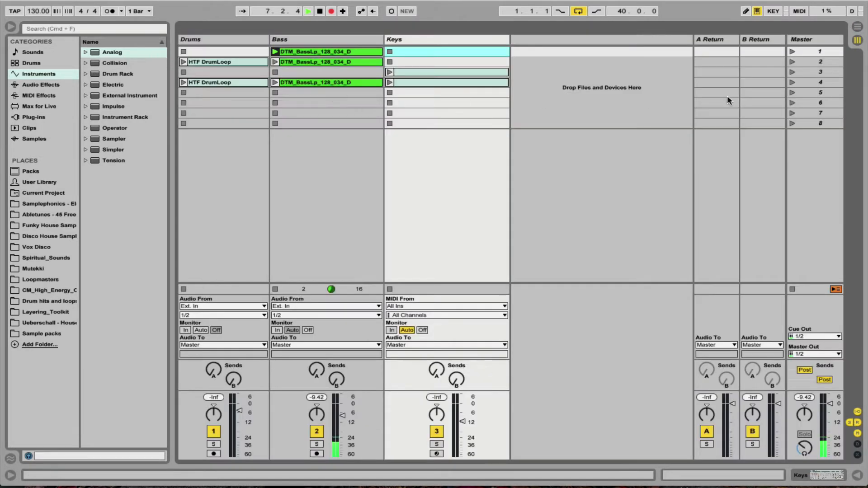
# Launch scene 2 into the running recording and check it in the Arrangement view, finishing in the Session view.
pyautogui.click(793, 62)
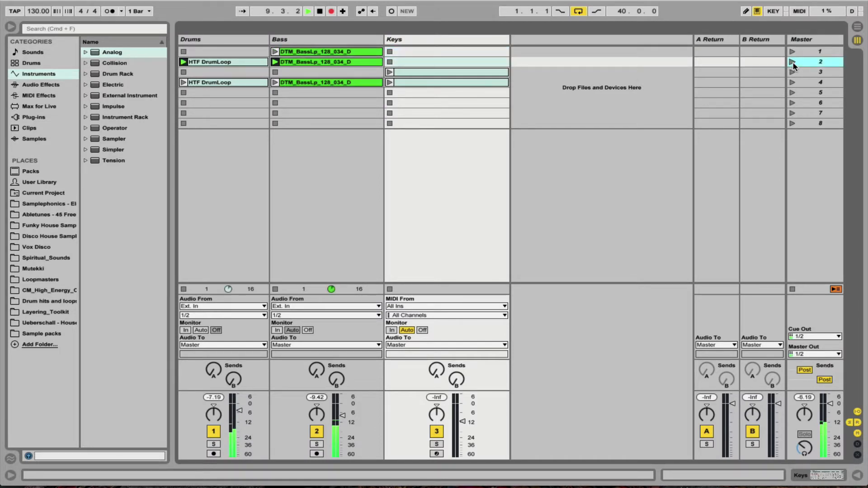
pyautogui.press('Tab')
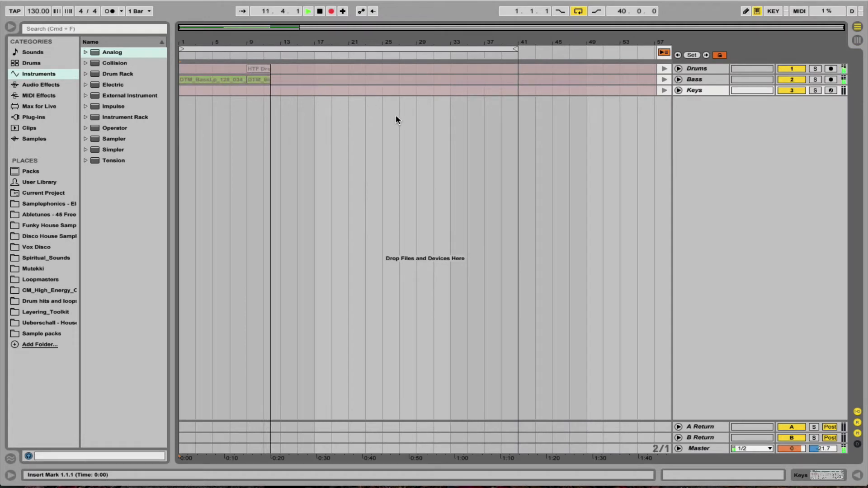
pyautogui.press('Tab')
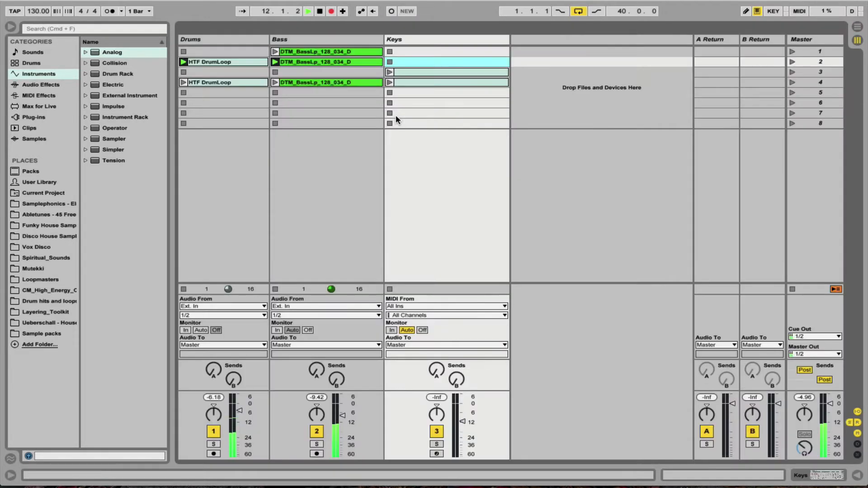
# Launch scenes 3 and 4 into the recording, stop it from the Arrangement view, and return to the Session view.
pyautogui.click(791, 70)
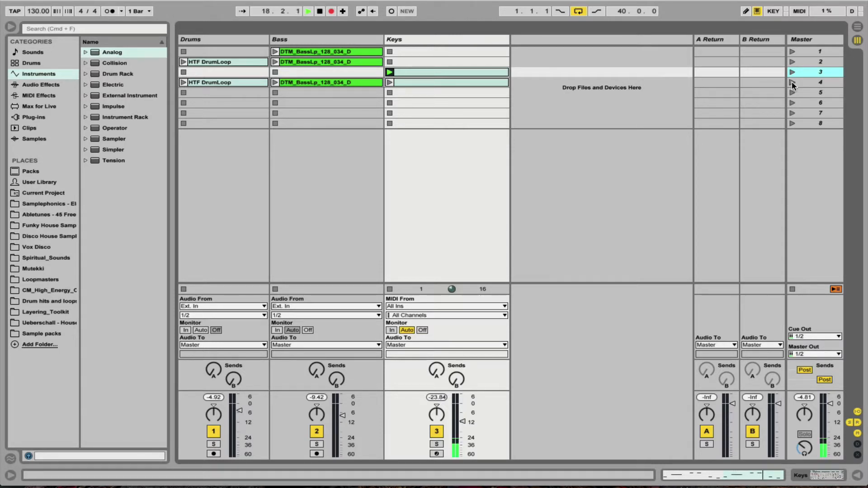
pyautogui.click(792, 82)
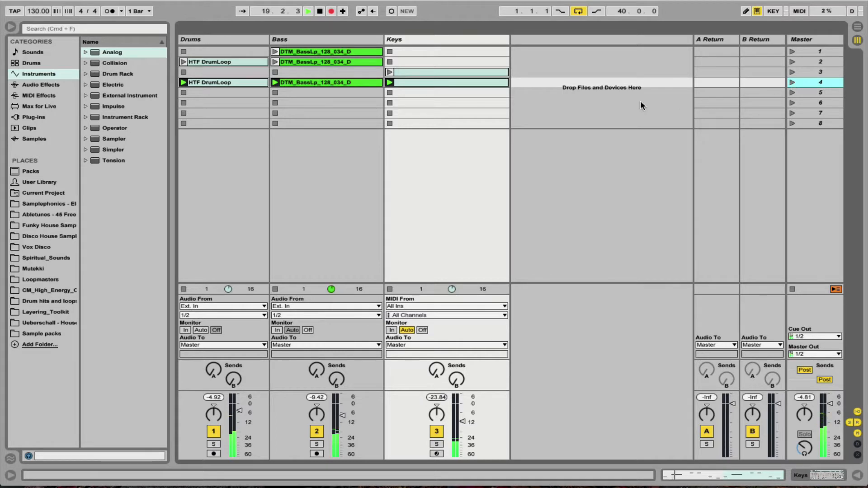
pyautogui.press('Tab')
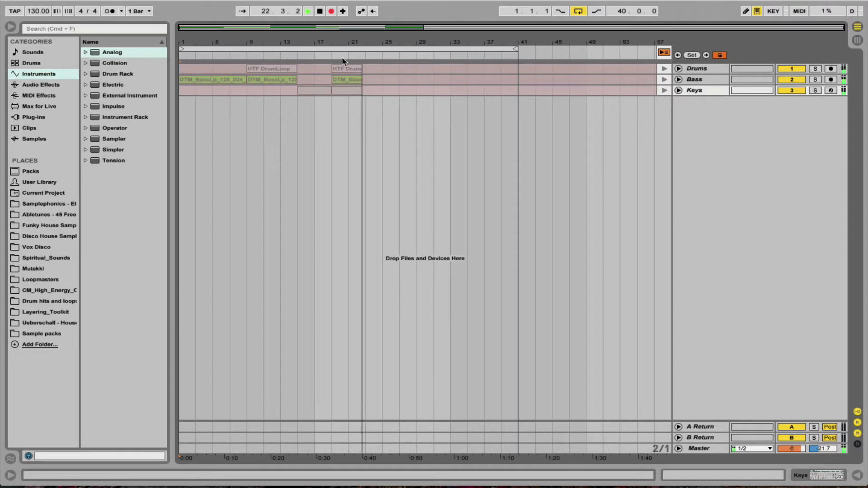
pyautogui.click(319, 13)
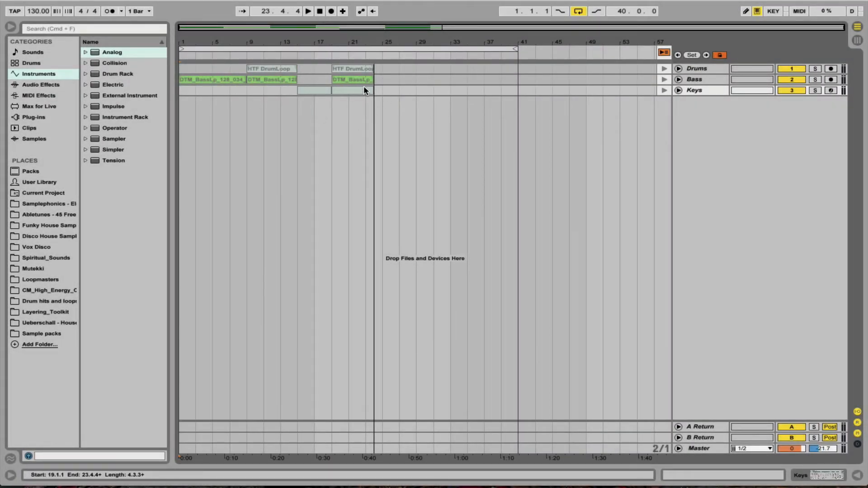
pyautogui.press('Tab')
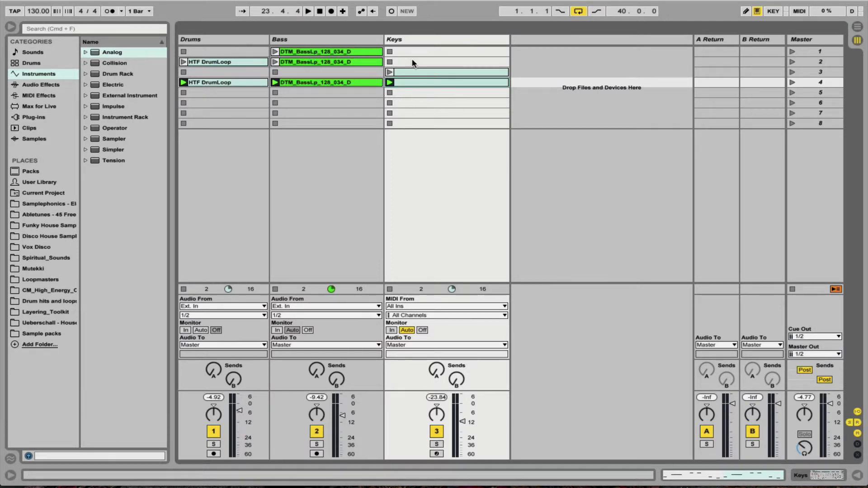
# Switch to the Arrangement view and select the Drums, Bass and Keys tracks together, trying their unfold control.
pyautogui.press('Tab')
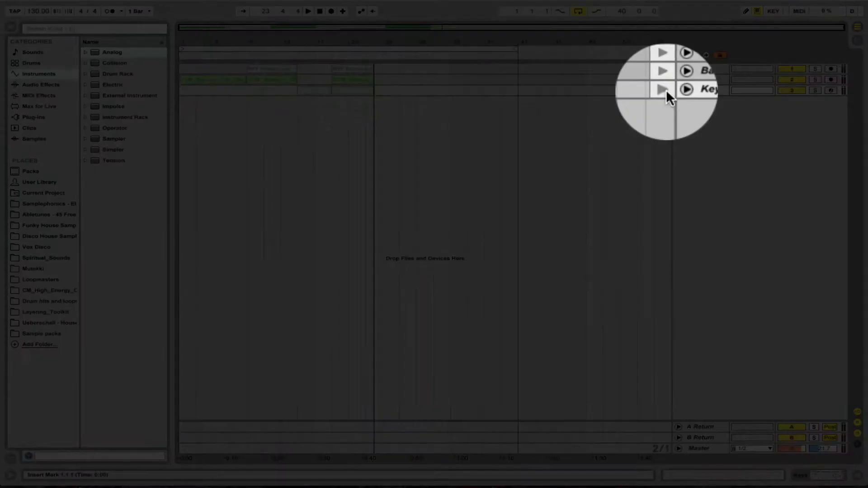
pyautogui.click(664, 53)
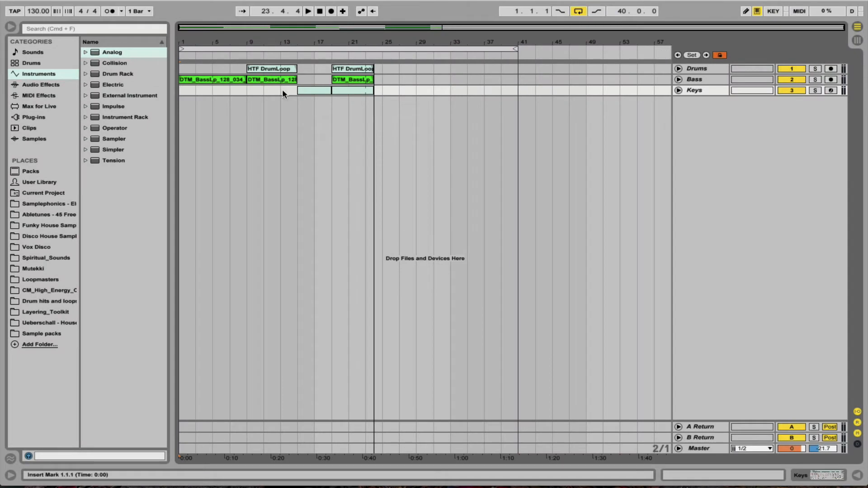
pyautogui.click(698, 69)
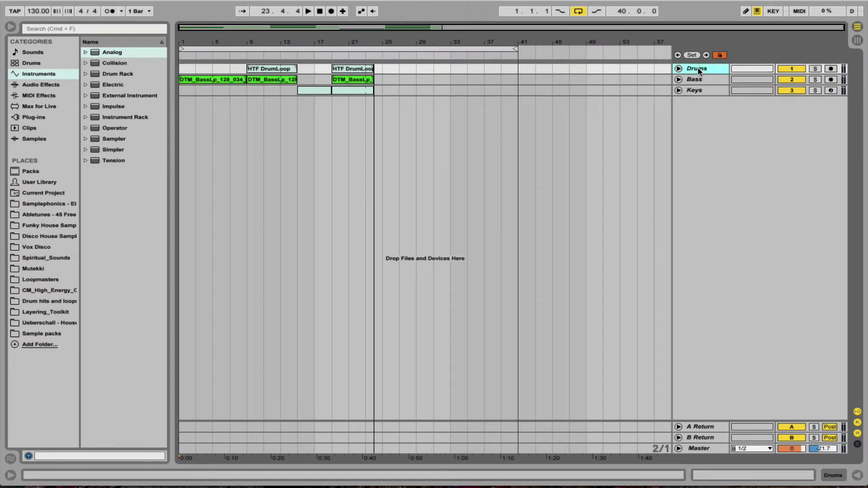
pyautogui.keyDown('shift'); pyautogui.click(699, 91); pyautogui.keyUp('shift')
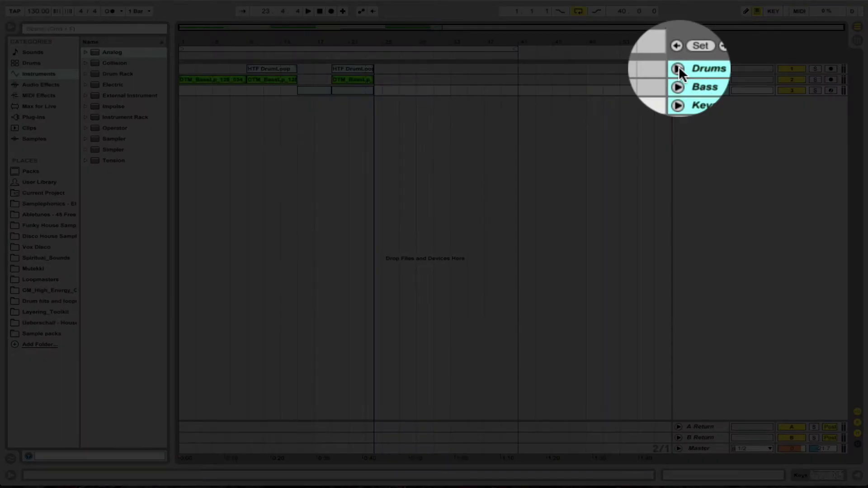
pyautogui.keyDown('alt'); pyautogui.click(679, 68); pyautogui.keyUp('alt')
pyautogui.keyDown('alt'); pyautogui.click(678, 69); pyautogui.keyUp('alt')
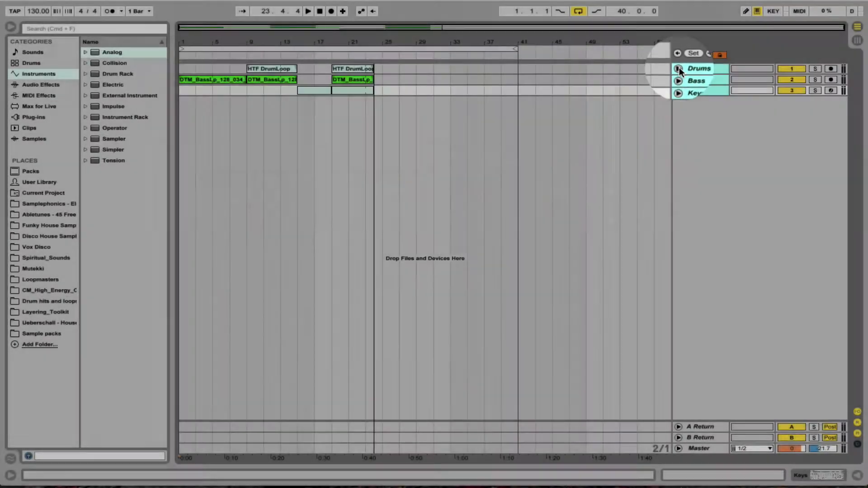
# Try the Drums track's activator and solo switches.
pyautogui.click(792, 69)
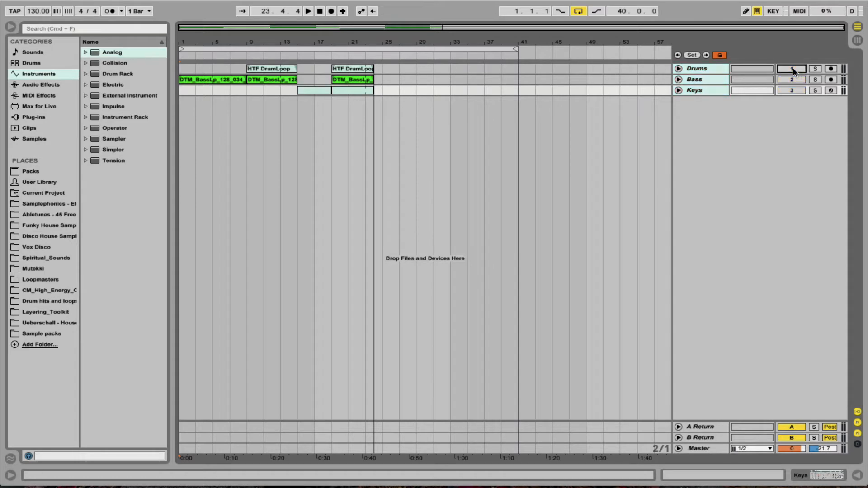
pyautogui.click(817, 69)
pyautogui.click(817, 70)
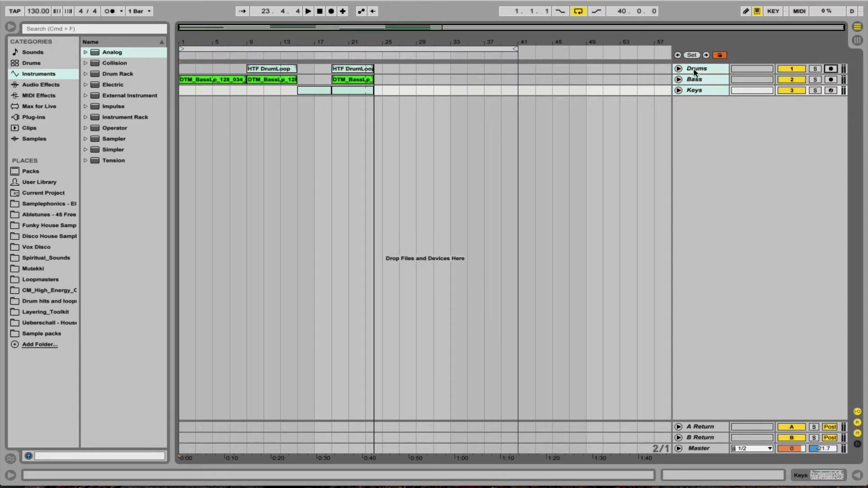
# Unfold the Drums, Bass and Keys tracks in the timeline and show the Keys track's instrument device.
pyautogui.click(678, 69)
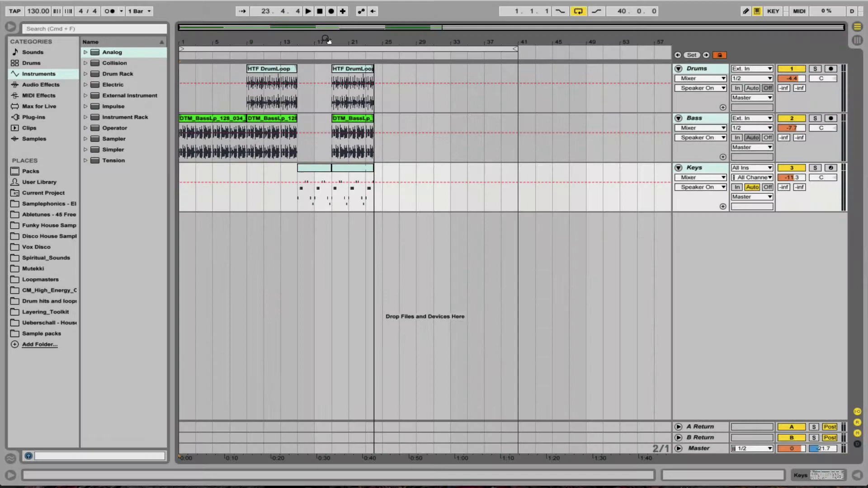
pyautogui.moveTo(326, 39); pyautogui.dragTo(506, 65)
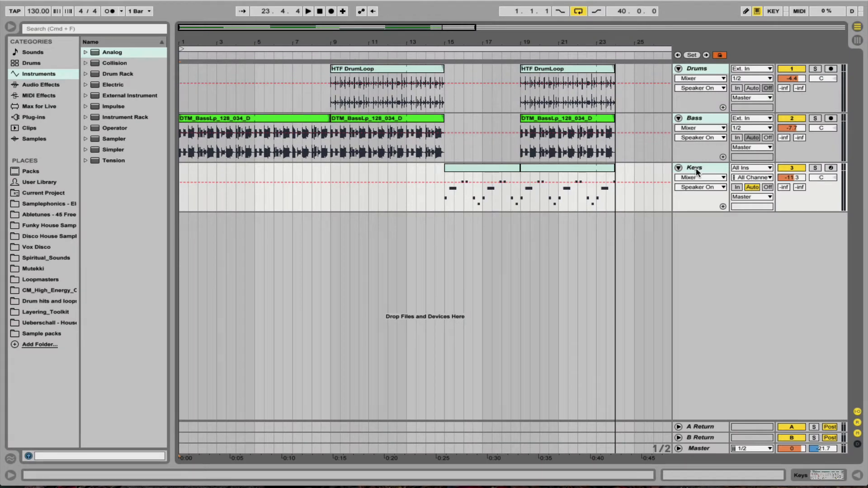
pyautogui.doubleClick(696, 168)
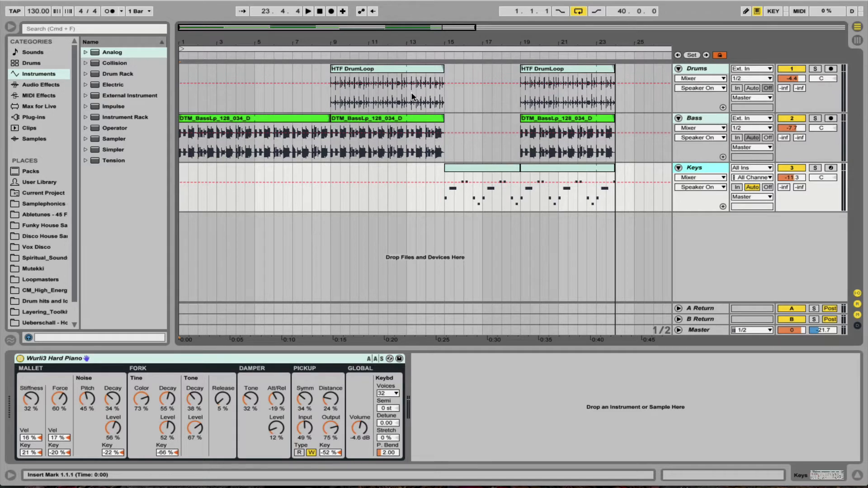
# Delete all recorded clips on the Drums, Bass and Keys tracks from bar 1 to bar 24.
pyautogui.press('Tab')
pyautogui.press('Tab')
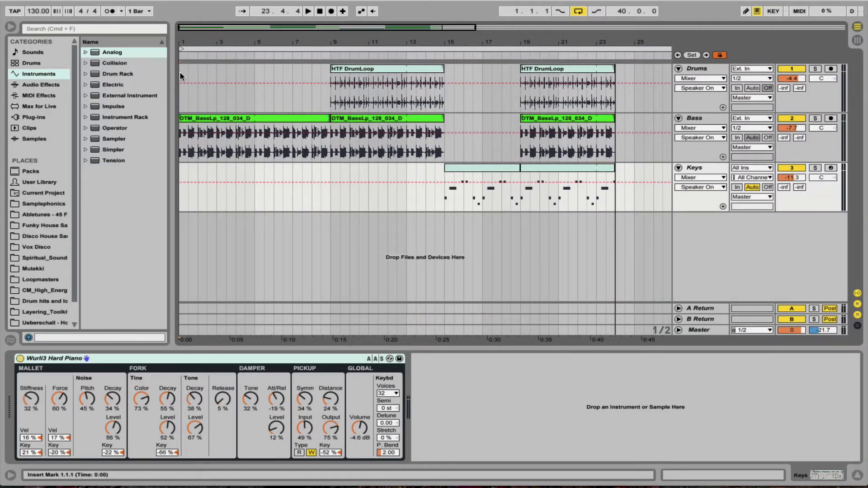
pyautogui.moveTo(180, 71); pyautogui.dragTo(615, 189)
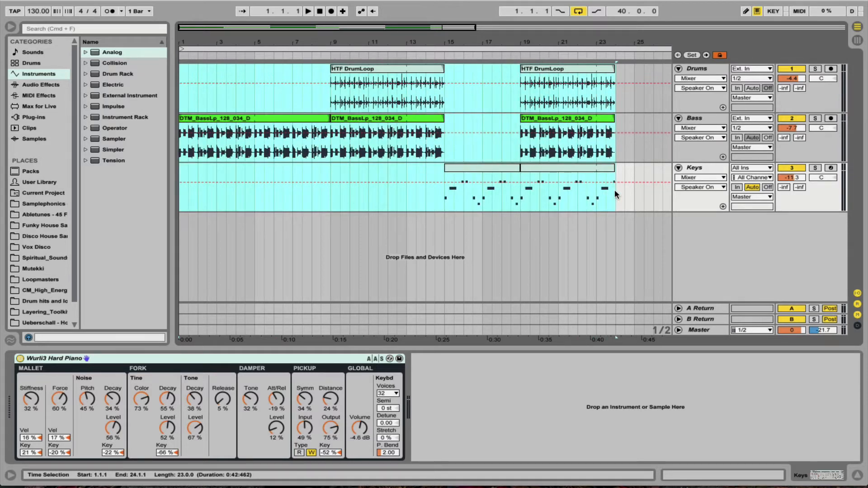
pyautogui.press('Delete')
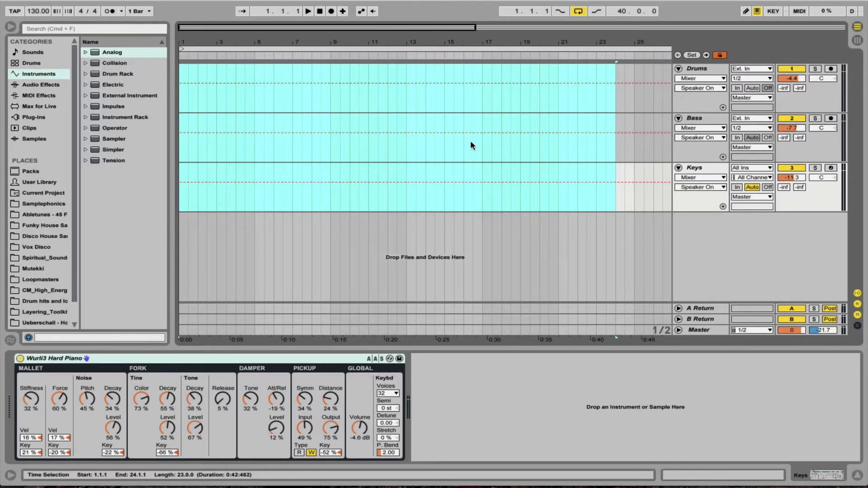
# Copy the scene 1 bass clip from the Session view to bar 1 of the Bass track in the arrangement.
pyautogui.press('Tab')
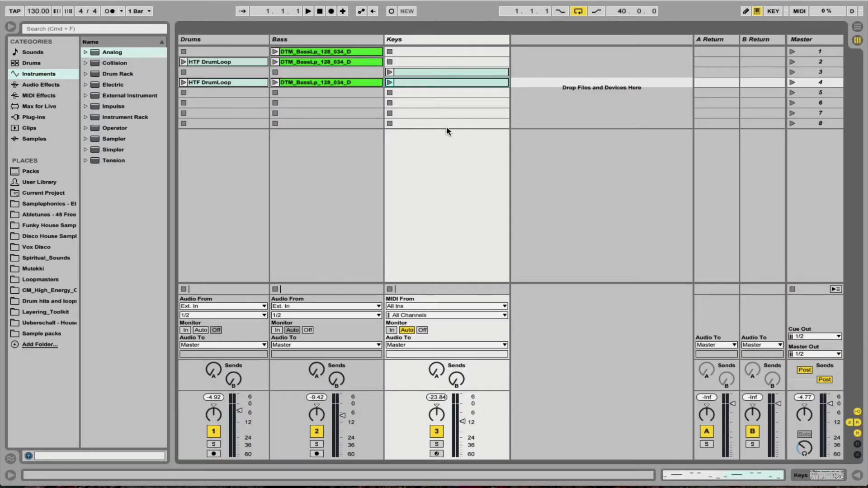
pyautogui.click(335, 53)
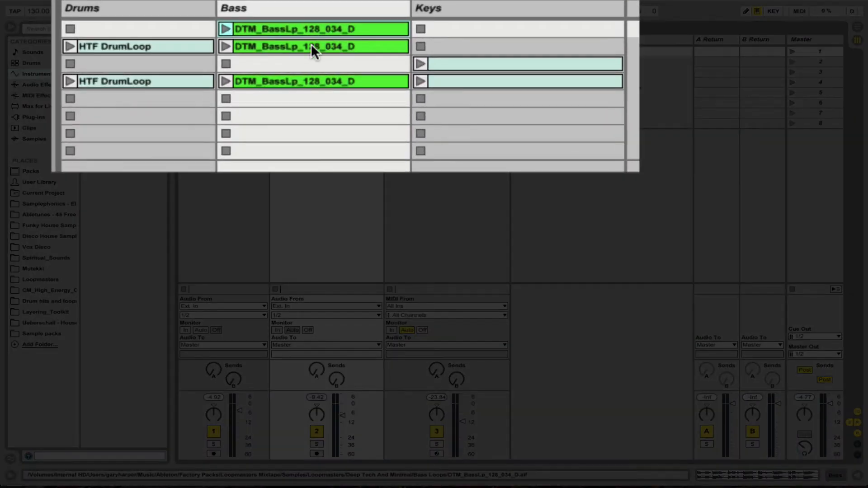
pyautogui.click(320, 54)
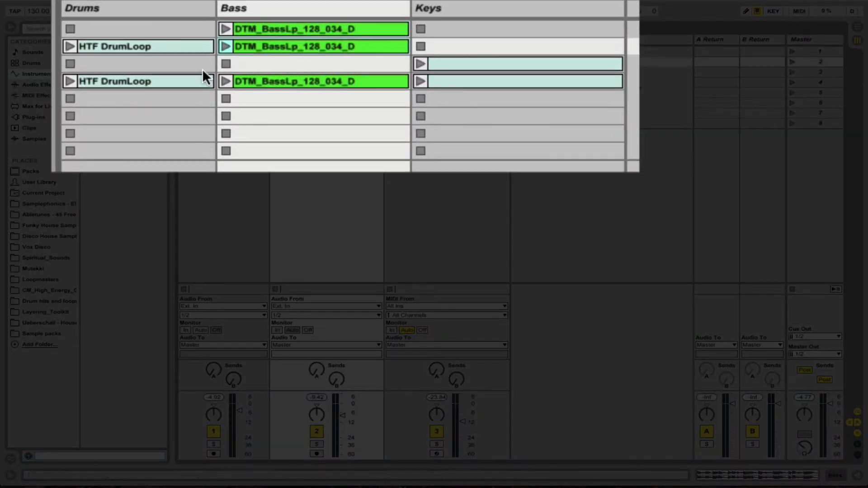
pyautogui.click(161, 80)
pyautogui.click(156, 44)
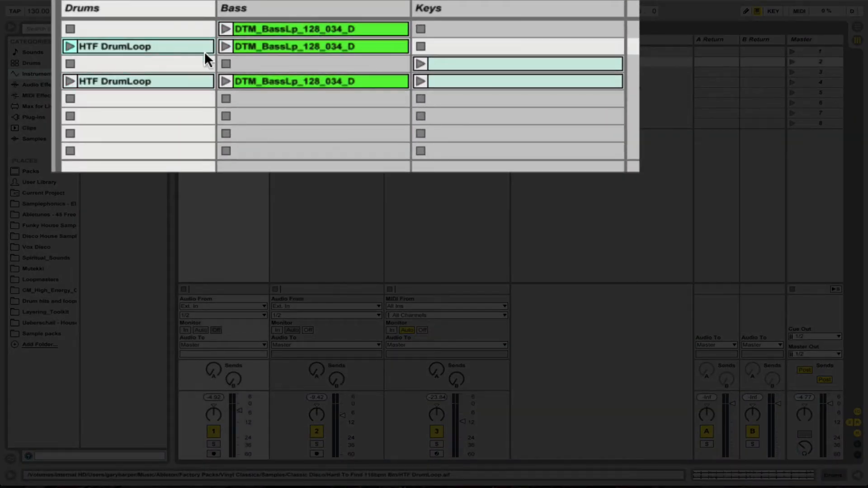
pyautogui.click(376, 27)
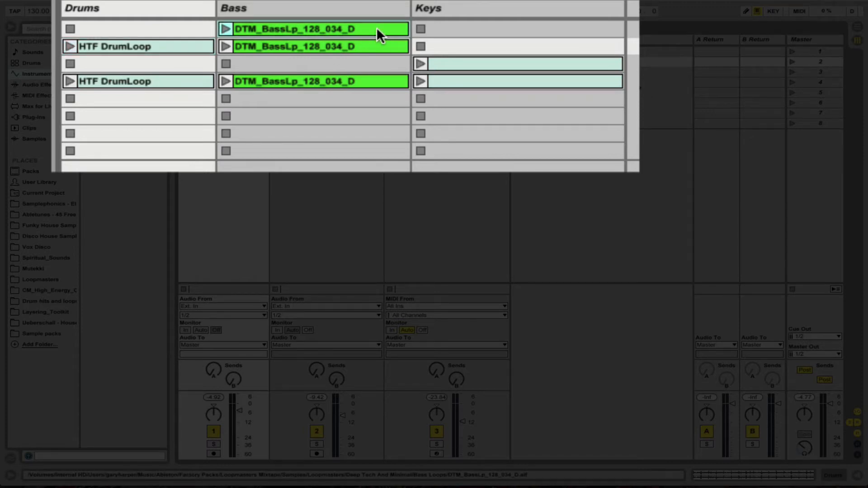
pyautogui.press('Tab')
pyautogui.moveTo(377, 28); pyautogui.dragTo(182, 145)
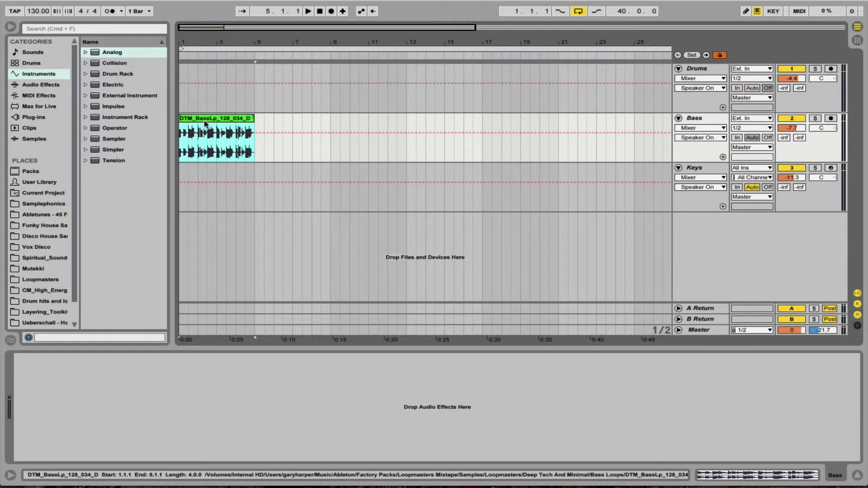
# Try duplicating the bass clip several times along the Bass track, and undo the duplicates.
pyautogui.moveTo(208, 125)
pyautogui.mouseDown()
pyautogui.moveTo(407, 130)
pyautogui.moveTo(215, 125)
pyautogui.mouseUp()
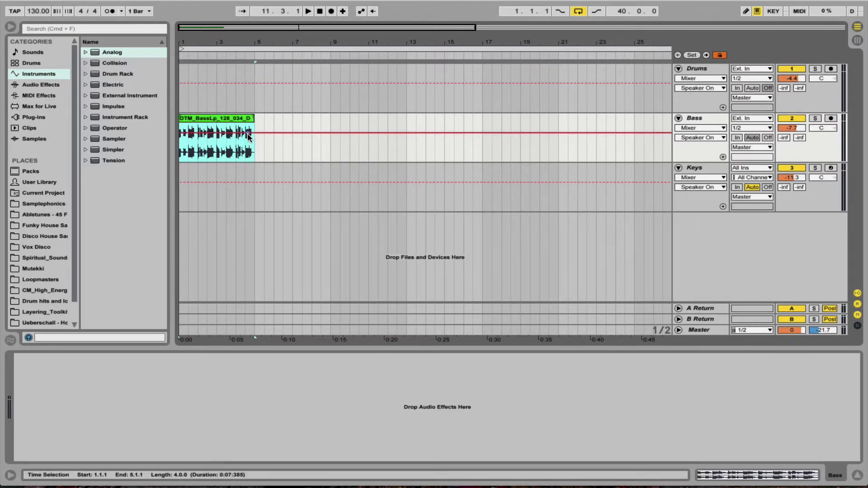
pyautogui.press('super+d')
pyautogui.press('super+d')
pyautogui.press('super+d')
pyautogui.press('super+d')
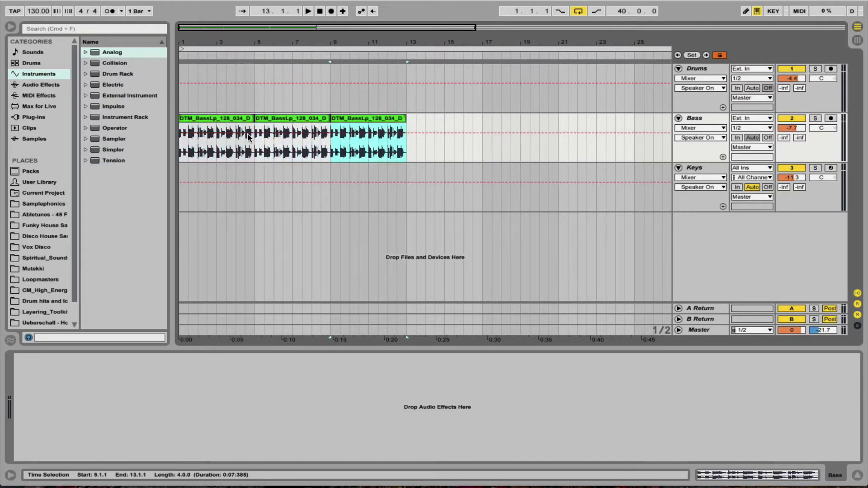
pyautogui.press('super+z')
pyautogui.press('super+z')
pyautogui.press('super+z')
pyautogui.press('super+z')
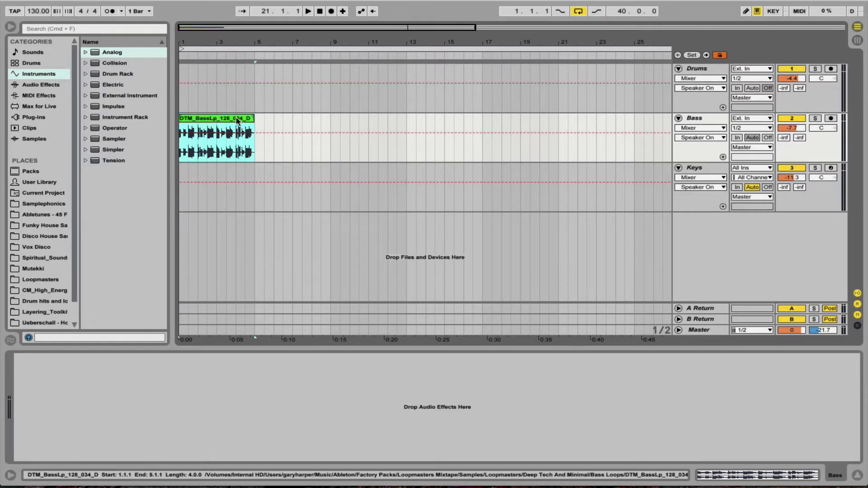
# Open the bass clip's sample details, extend its end to bar 17, and shorten it back to bar 5.
pyautogui.doubleClick(237, 120)
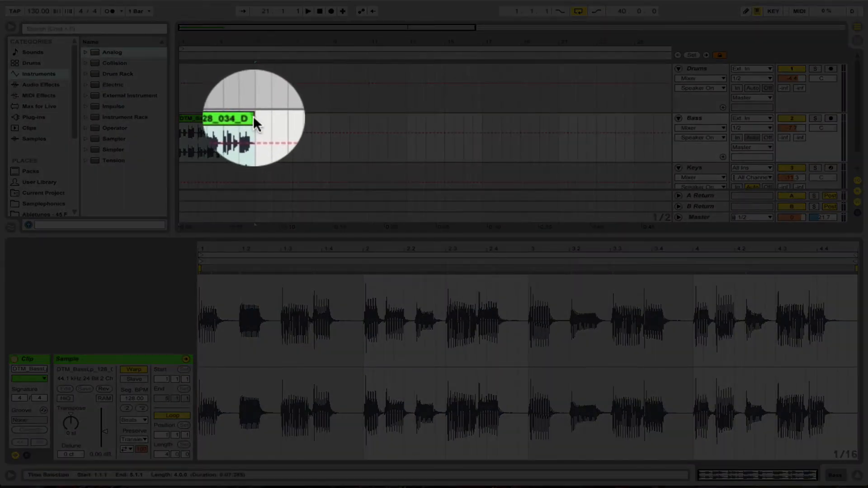
pyautogui.moveTo(253, 118); pyautogui.dragTo(484, 154)
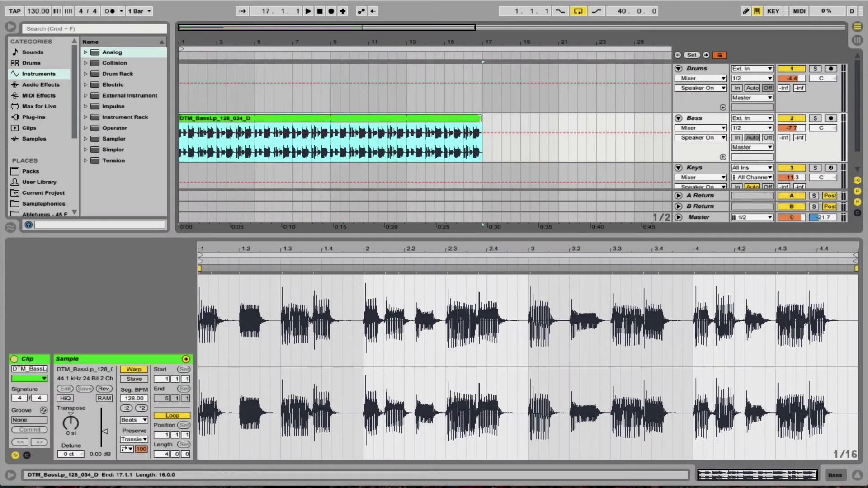
pyautogui.moveTo(481, 118); pyautogui.dragTo(256, 138)
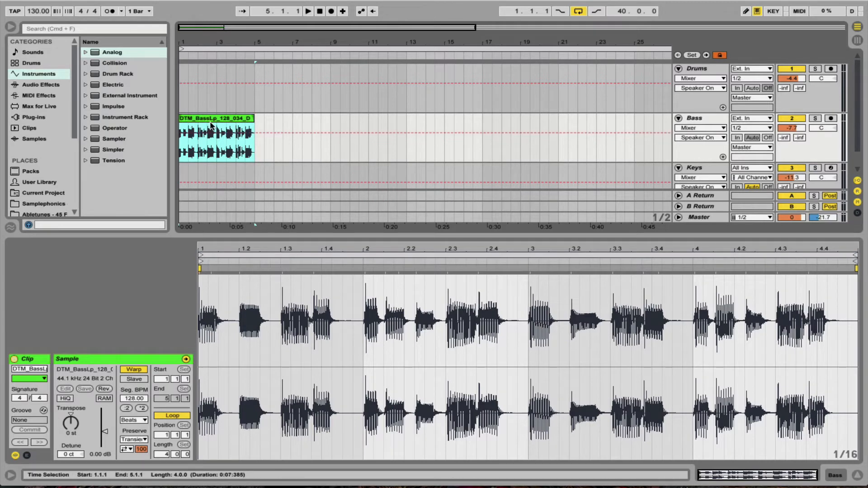
# Copy the scene 2 drum and bass clips together from the Session view to bar 5 of the arrangement.
pyautogui.press('Tab')
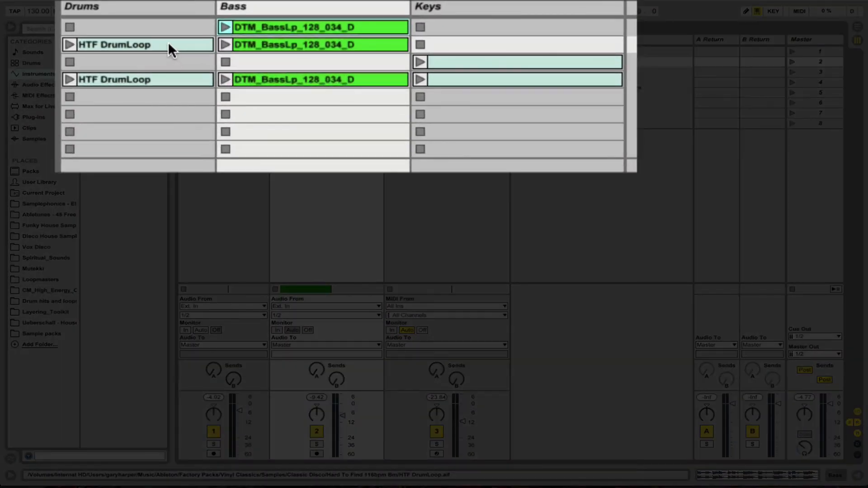
pyautogui.click(168, 44)
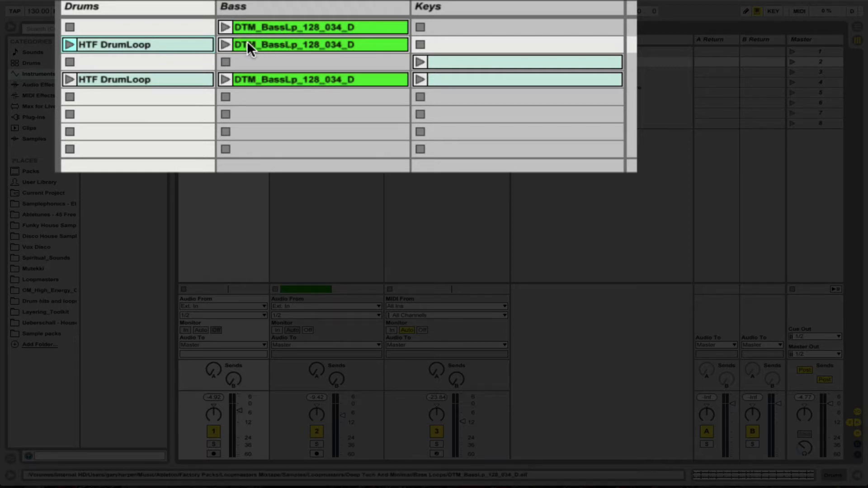
pyautogui.click(286, 44)
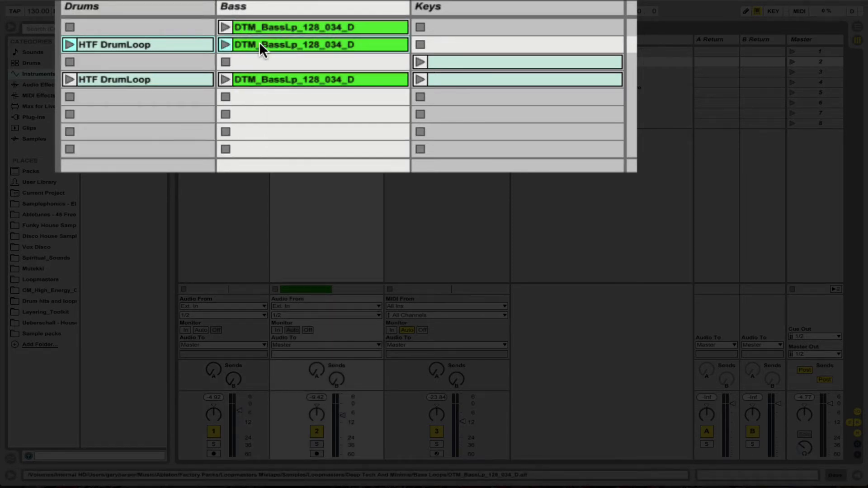
pyautogui.press('Tab')
pyautogui.moveTo(259, 42); pyautogui.dragTo(256, 98)
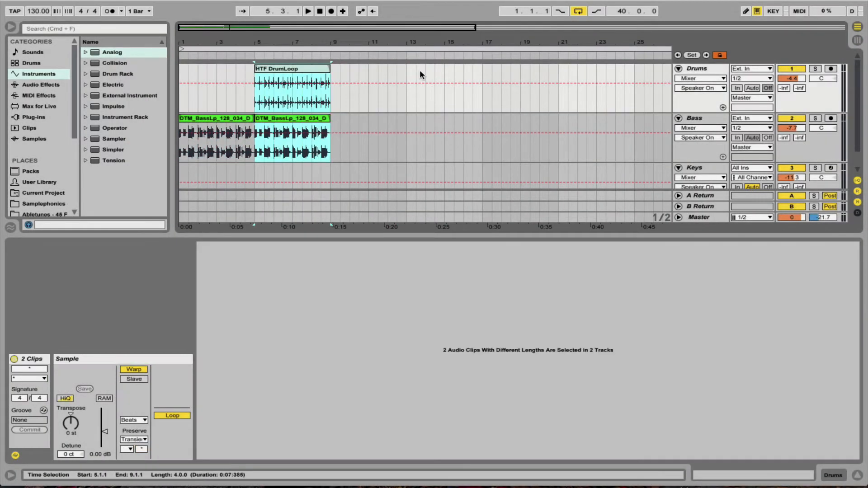
# Copy the scene 3 Keys clip from the Session view to bar 9 of the Keys track in the arrangement.
pyautogui.press('Tab')
pyautogui.click(420, 74)
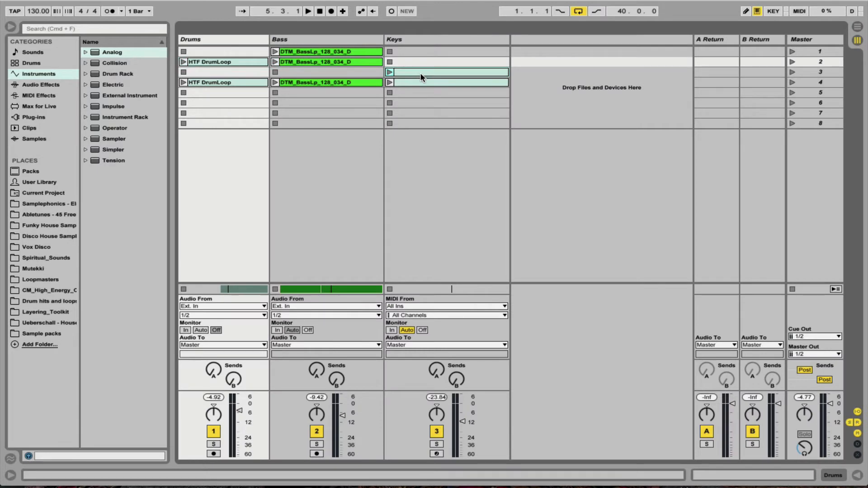
pyautogui.moveTo(421, 77)
pyautogui.mouseDown()
pyautogui.moveTo(388, 171)
pyautogui.moveTo(334, 173)
pyautogui.mouseUp()
pyautogui.press('Tab')
pyautogui.press('Tab')
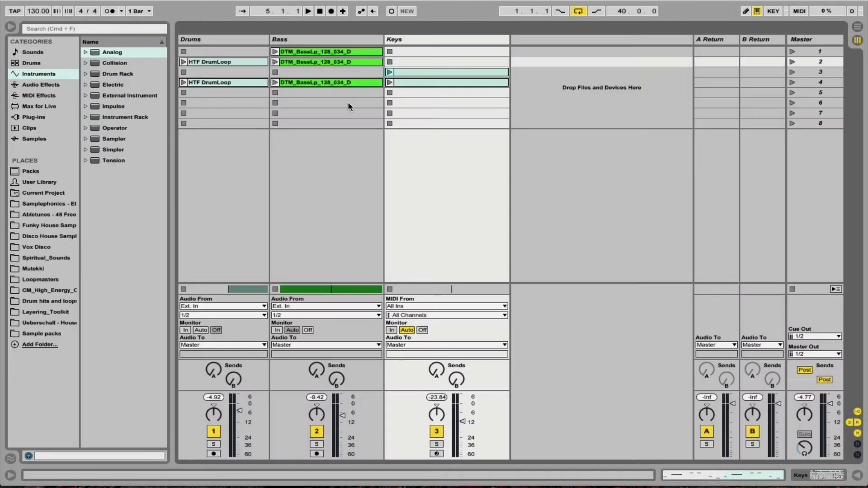
# Copy the scene 4 Drums, Bass and Keys clips together from the Session view to bar 13 of the arrangement.
pyautogui.click(245, 82)
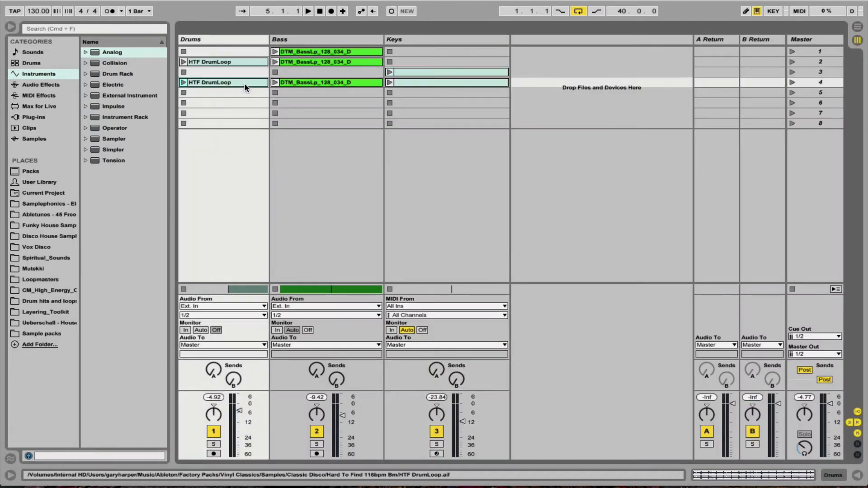
pyautogui.click(440, 82)
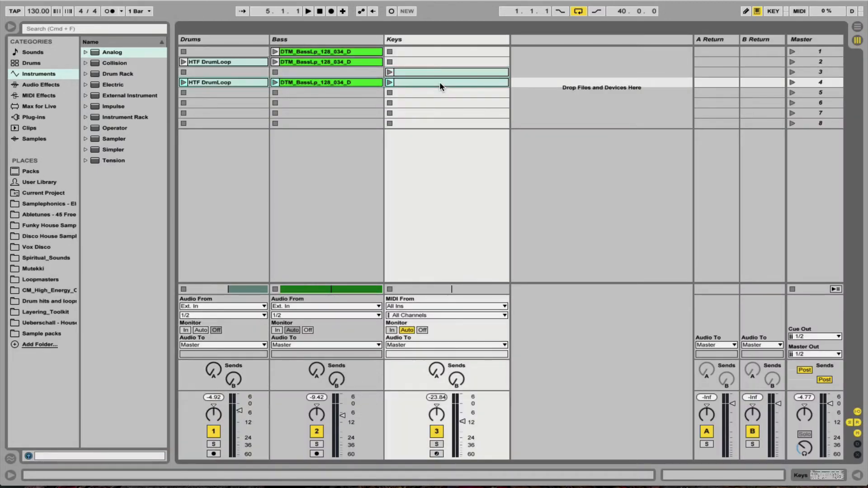
pyautogui.press('Tab')
pyautogui.moveTo(440, 82); pyautogui.dragTo(407, 100)
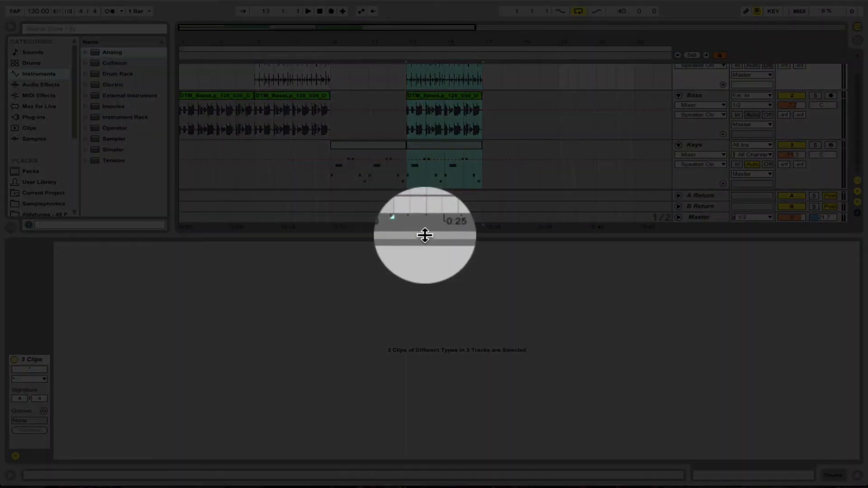
# Enlarge the arrangement area above the clip details and set the loop to the selected clips from bar 13 to 17.
pyautogui.moveTo(425, 235); pyautogui.dragTo(424, 327)
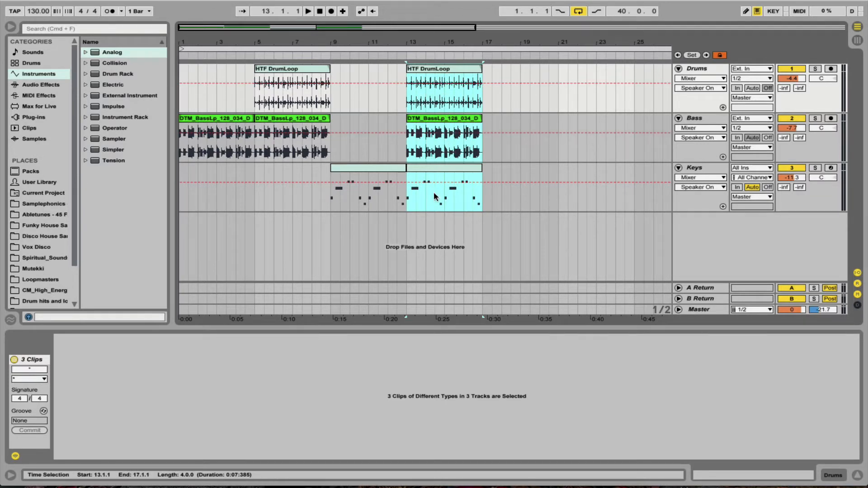
pyautogui.press('super+l')
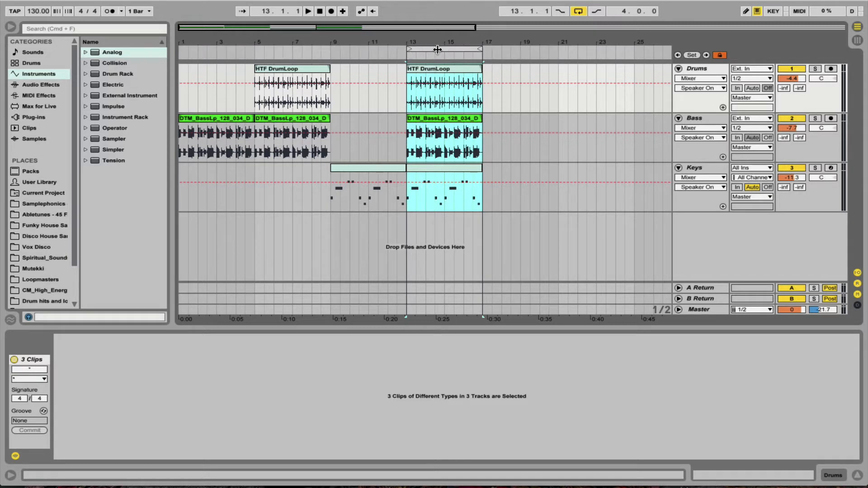
# Audition the loop from bar 13 to 17, and try moving its start to 12.3.1 and back to bar 13.
pyautogui.press('space')
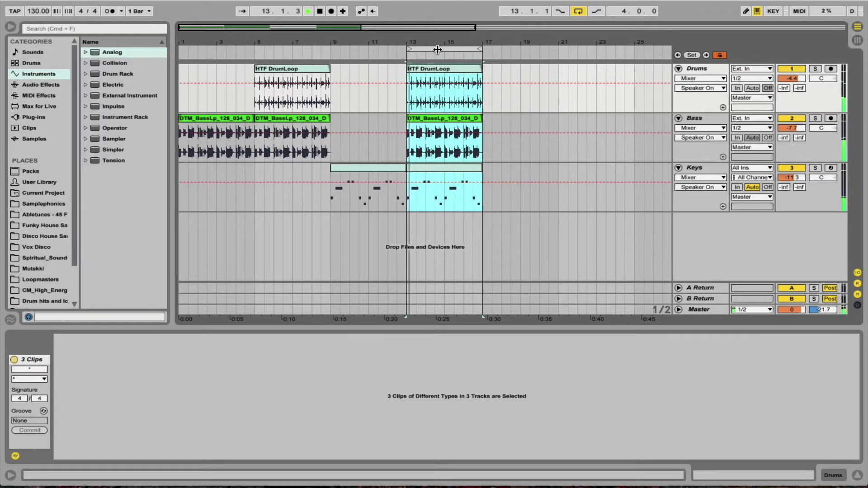
pyautogui.press('space')
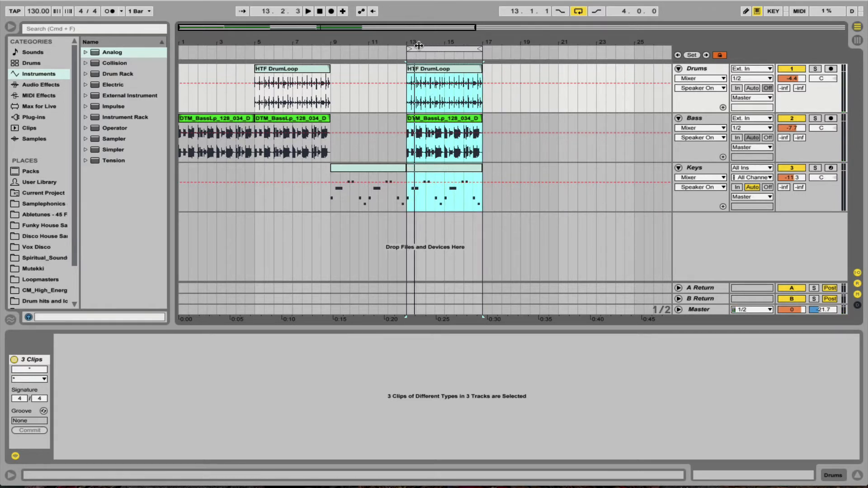
pyautogui.moveTo(407, 49)
pyautogui.mouseDown()
pyautogui.moveTo(426, 49)
pyautogui.moveTo(397, 49)
pyautogui.mouseUp()
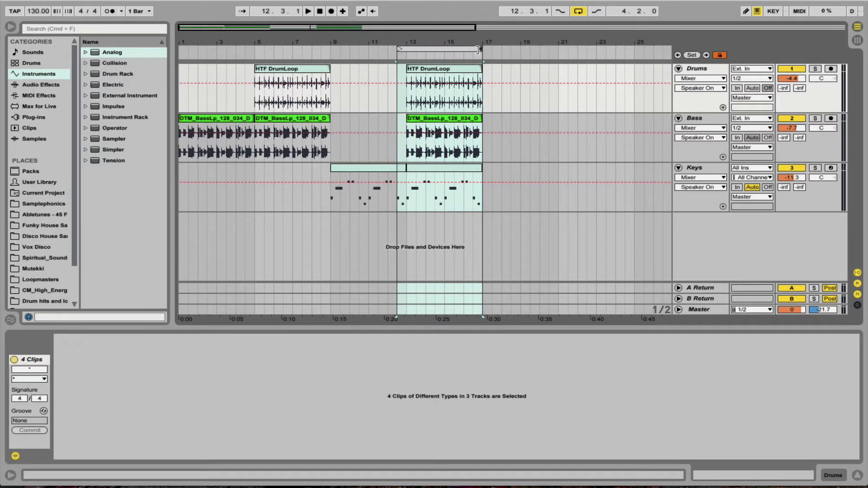
pyautogui.moveTo(478, 50)
pyautogui.mouseDown()
pyautogui.moveTo(422, 50)
pyautogui.moveTo(479, 50)
pyautogui.mouseUp()
pyautogui.moveTo(400, 50); pyautogui.dragTo(407, 49)
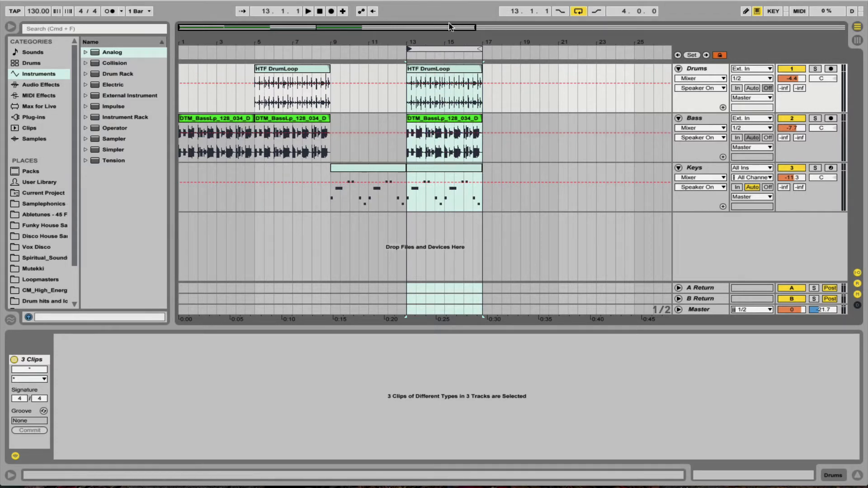
# Duplicate the looped time from bar 13 to 17 and set the loop end back to bar 17.
pyautogui.rightClick(440, 48)
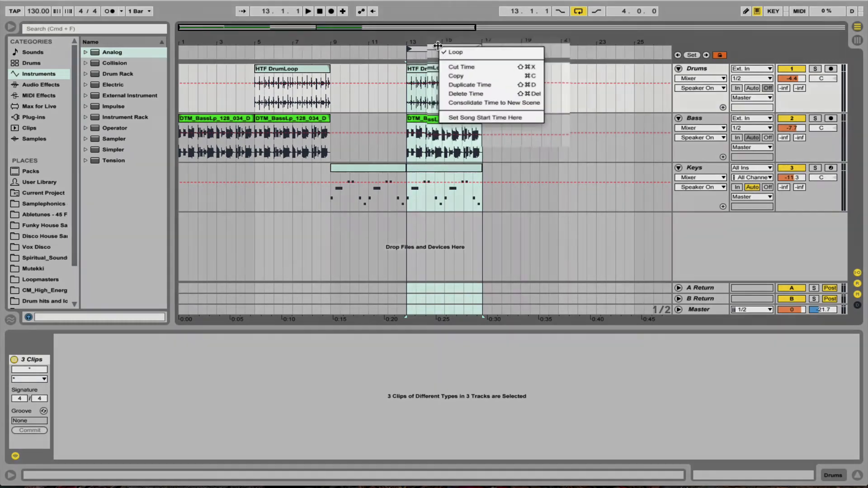
pyautogui.click(442, 83)
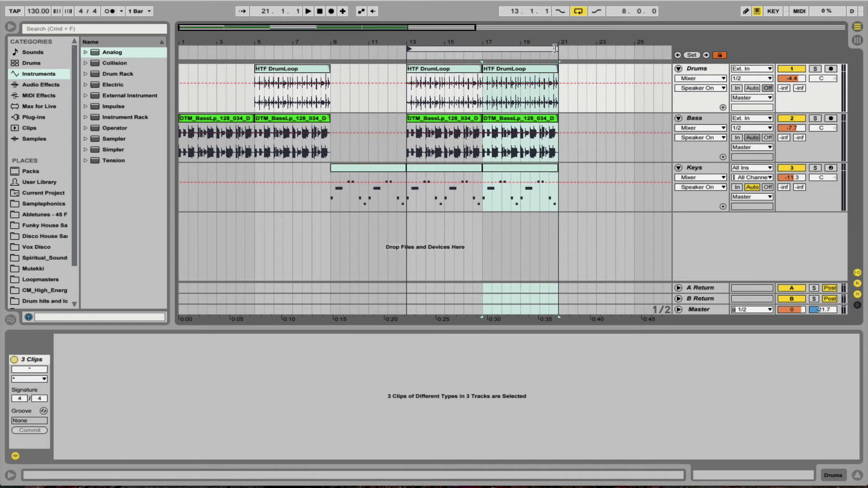
pyautogui.moveTo(556, 49); pyautogui.dragTo(480, 48)
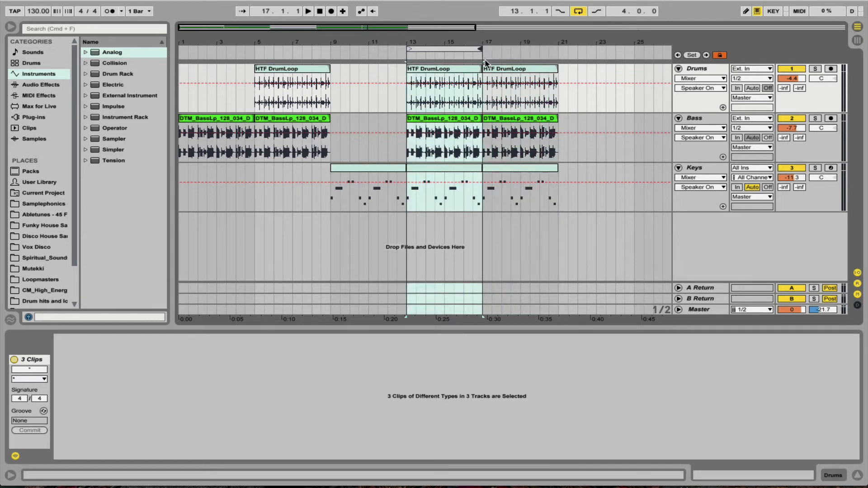
# Select the Drums, Bass and Keys clips at bar 13 together and duplicate them twice, up to bar 25.
pyautogui.click(433, 67)
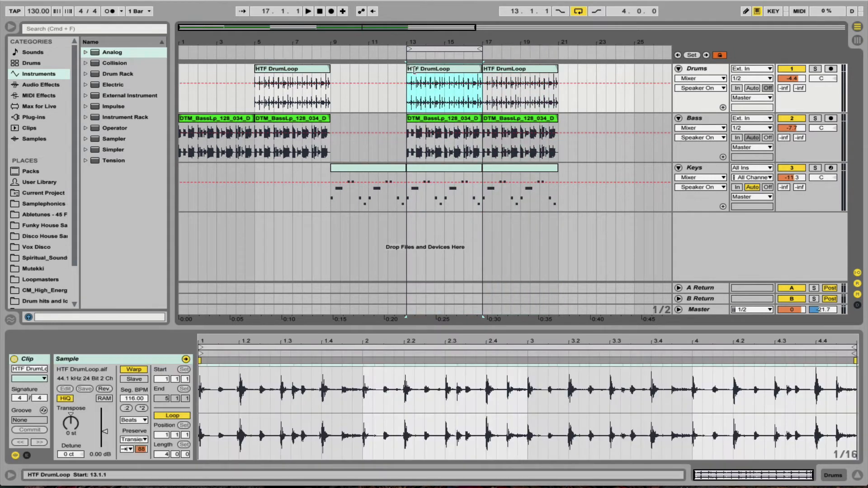
pyautogui.keyDown('shift'); pyautogui.click(454, 166); pyautogui.keyUp('shift')
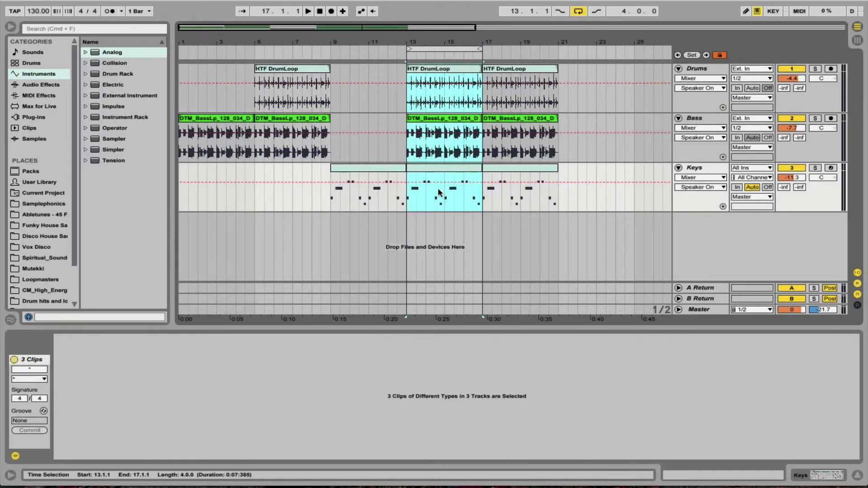
pyautogui.press('super+d')
pyautogui.press('super+d')
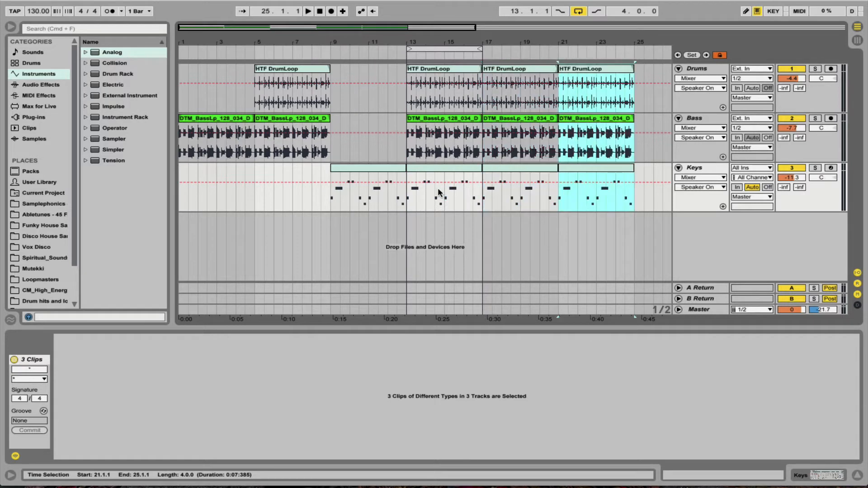
# Undo the clip and time duplications, and try deleting the three clips at bar 13 before restoring them.
pyautogui.press('super+z')
pyautogui.press('super+z')
pyautogui.press('super+z')
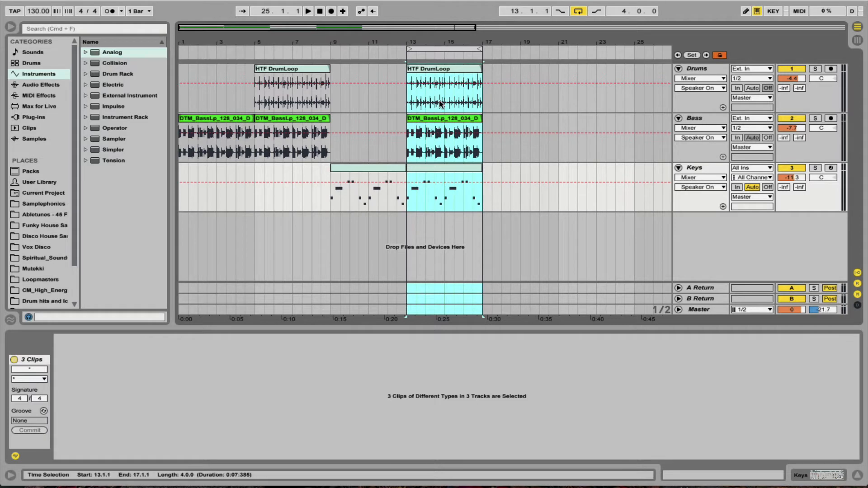
pyautogui.press('Delete')
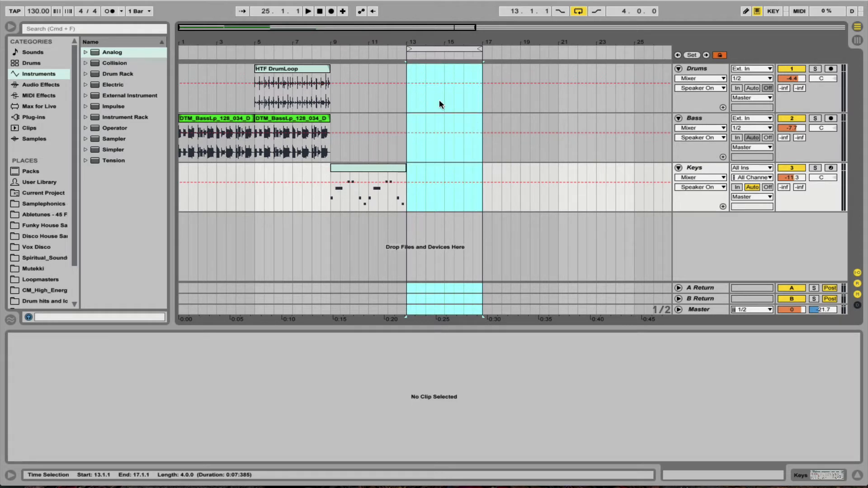
pyautogui.press('super+z')
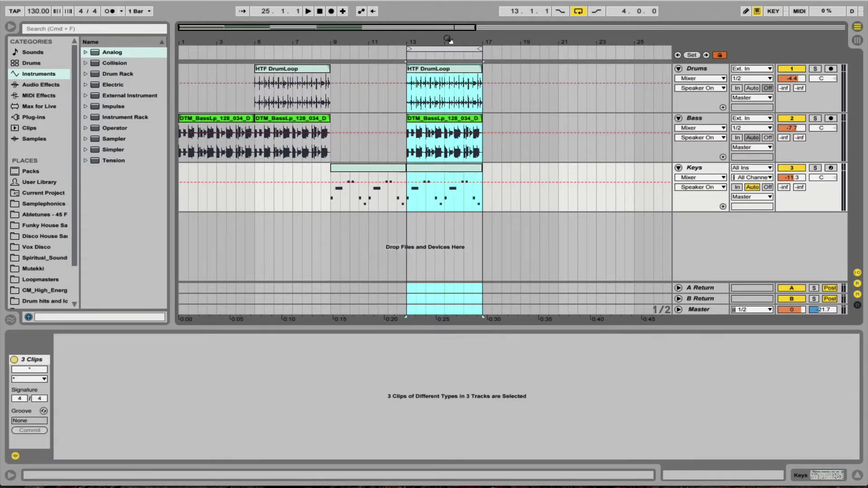
# Try deleting the part of the bar 13 drum loop from 13.1.1 to 13.4.1, and undo the deletion.
pyautogui.moveTo(448, 41); pyautogui.dragTo(448, 93)
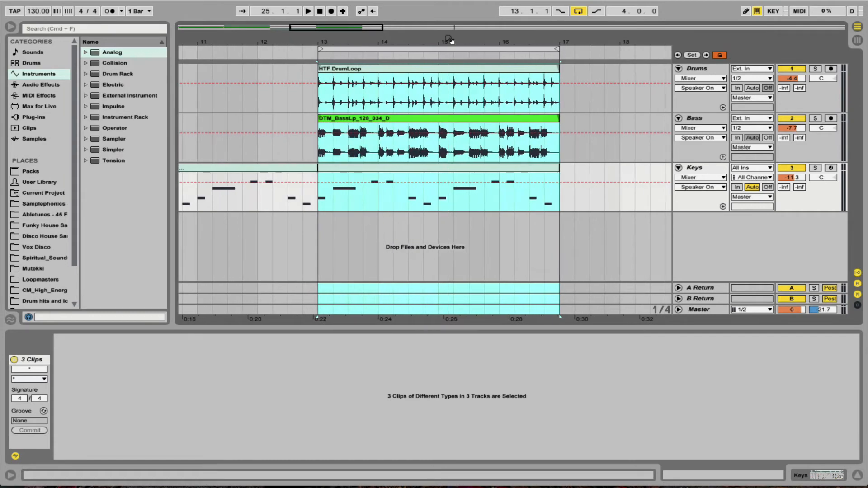
pyautogui.click(423, 141)
pyautogui.moveTo(320, 93); pyautogui.dragTo(360, 97)
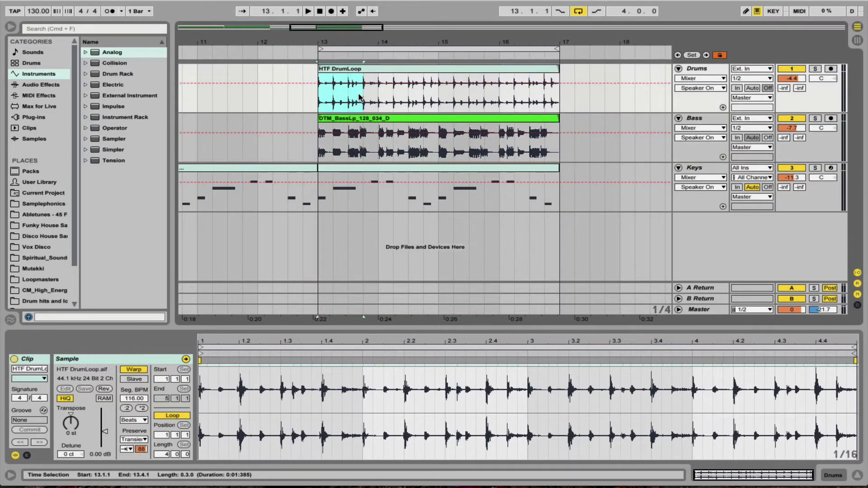
pyautogui.press('Delete')
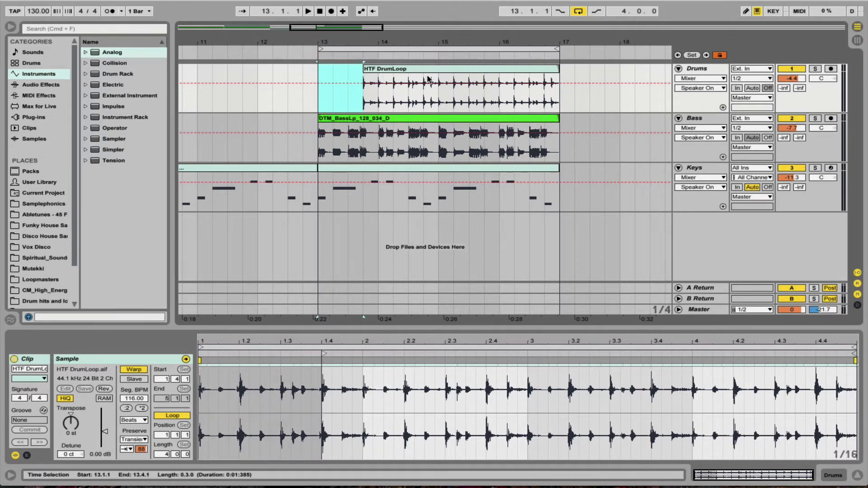
pyautogui.click(444, 70)
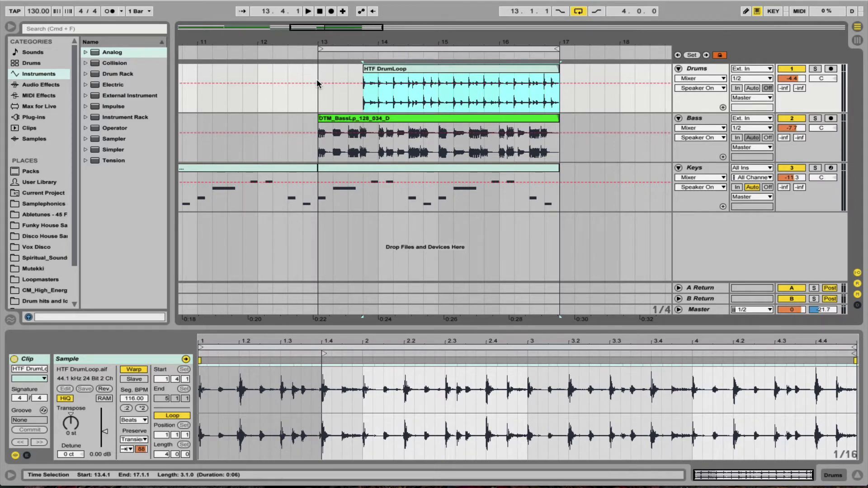
pyautogui.press('super+z')
# Extend the loop to run from bar 1 to bar 19 and play the arrangement from the start.
pyautogui.moveTo(404, 38); pyautogui.dragTo(182, 52)
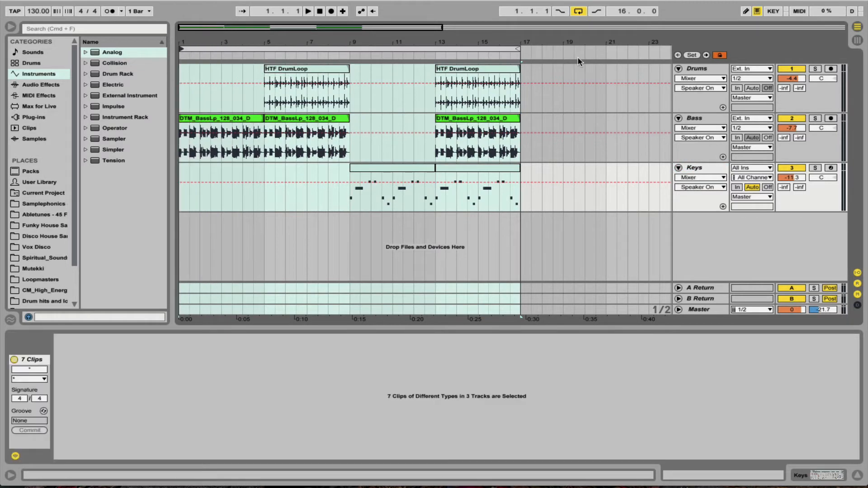
pyautogui.moveTo(517, 48); pyautogui.dragTo(563, 48)
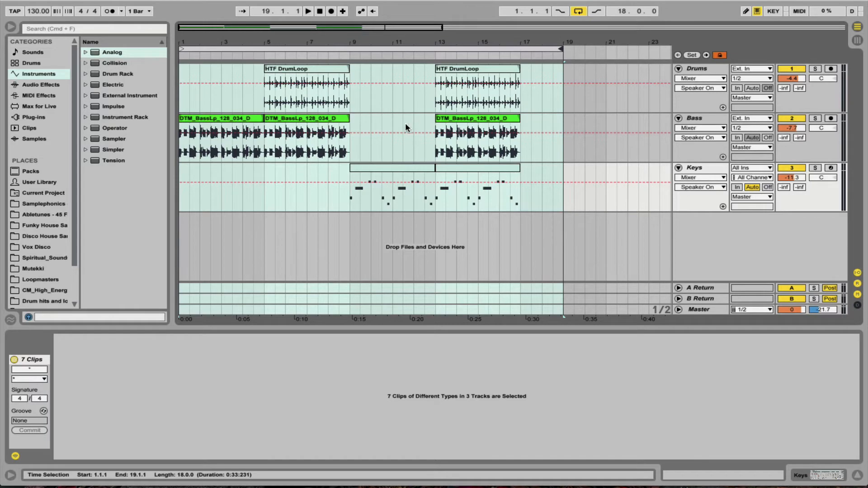
pyautogui.click(319, 12)
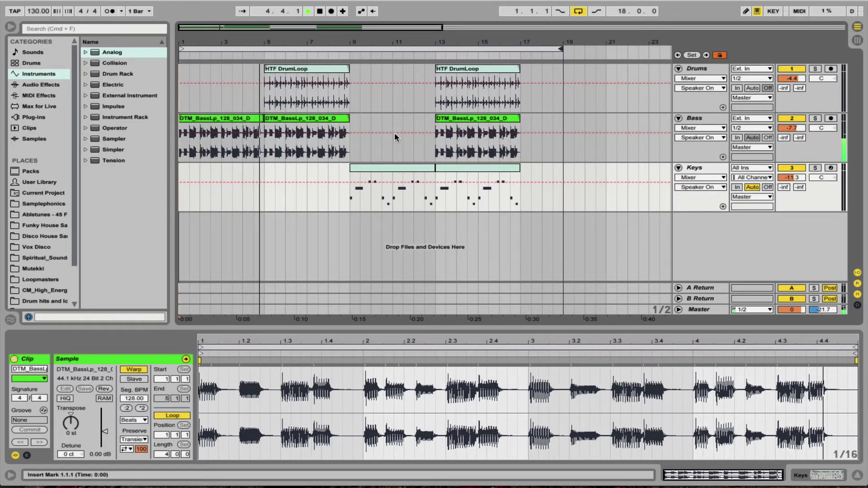
pyautogui.press('space')
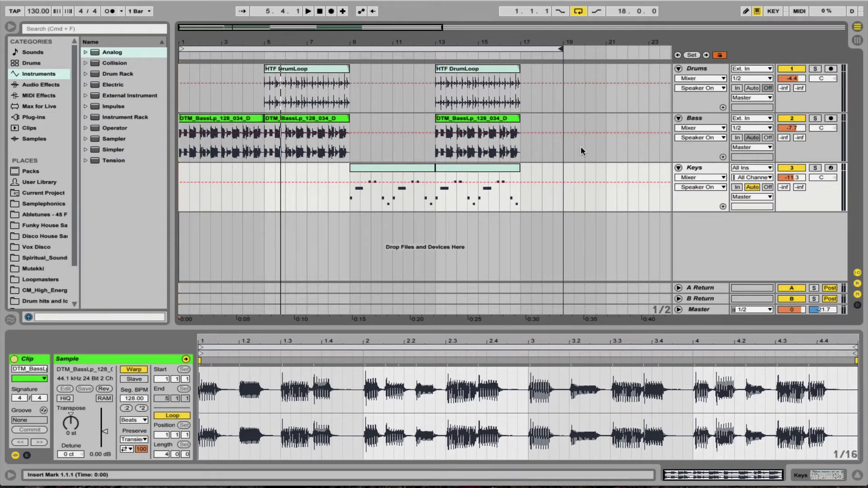
# Insert an audio track below the Keys track, delete it, and insert a new audio track in its place.
pyautogui.press('super+t')
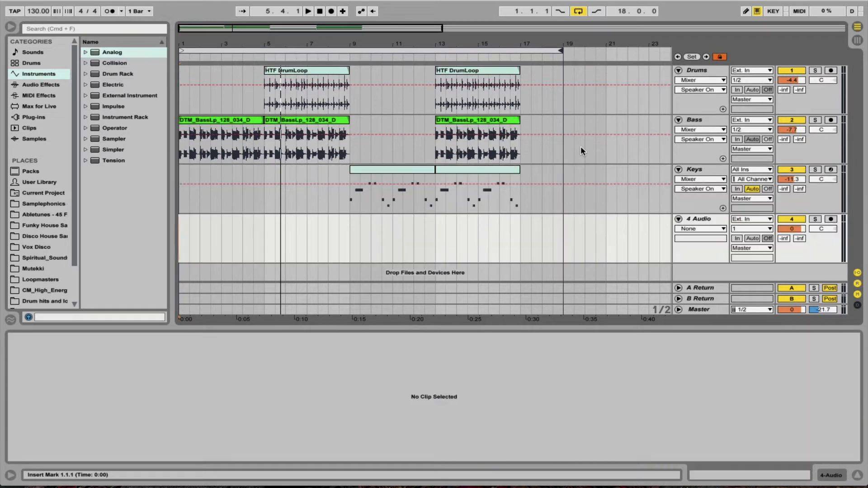
pyautogui.press('Delete')
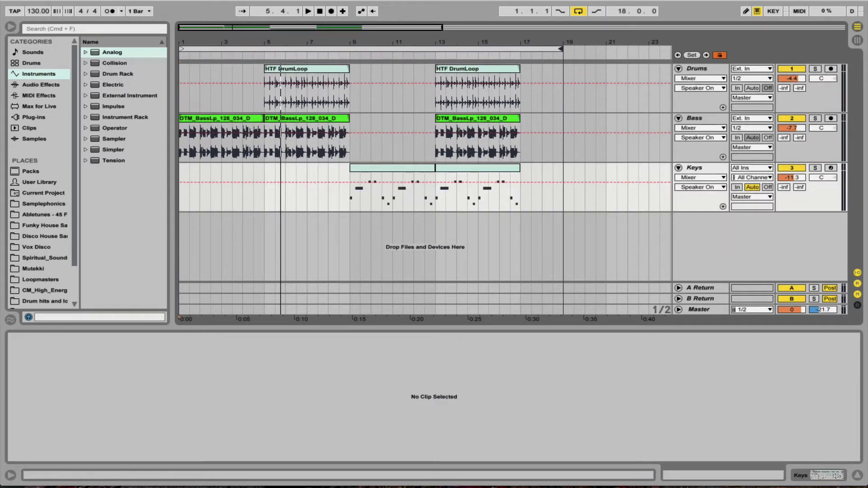
pyautogui.click(118, 0)
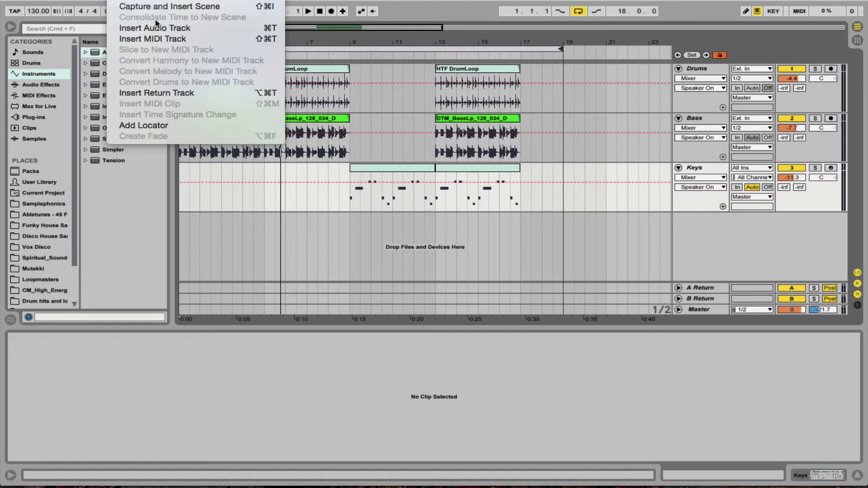
pyautogui.click(169, 29)
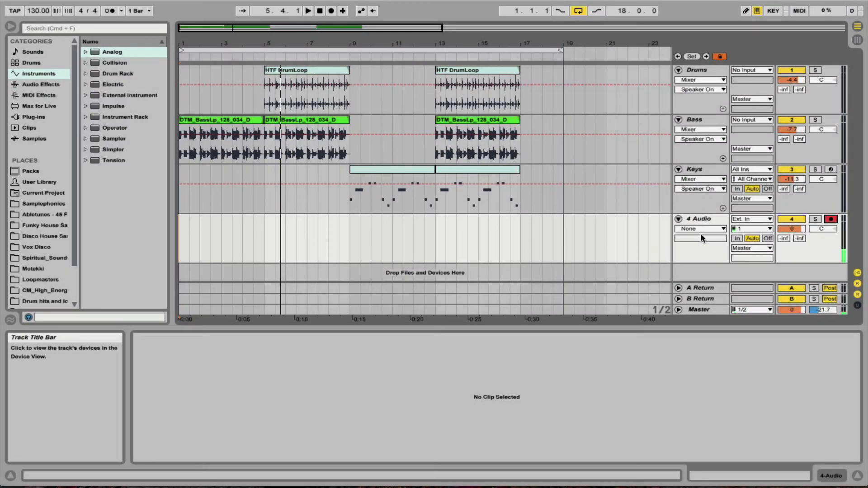
# Check the armed audio track's input level in the Session view and return to the Arrangement view.
pyautogui.press('Tab')
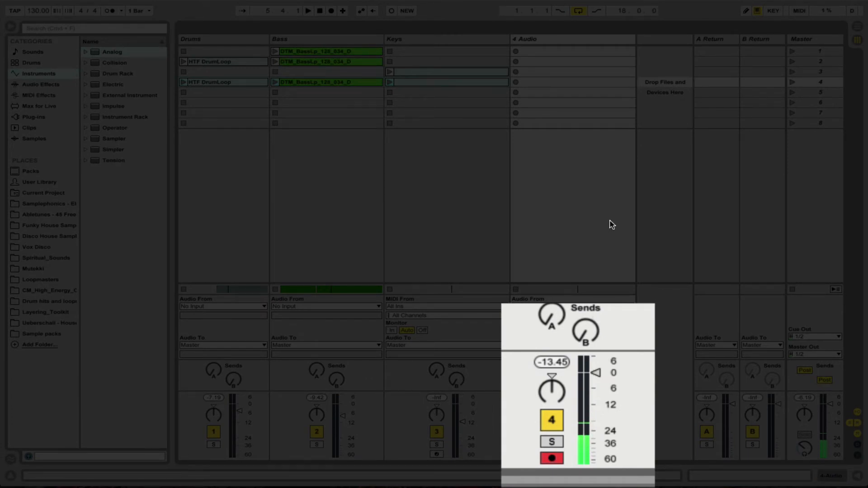
pyautogui.press('Tab')
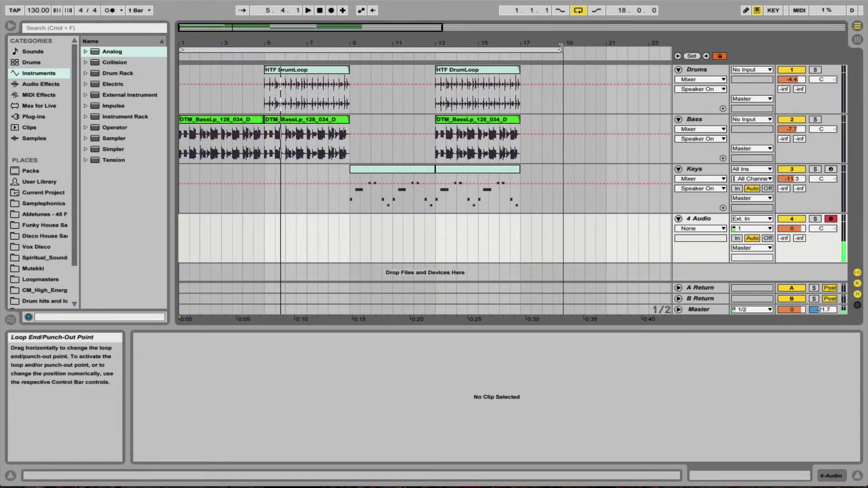
# Shorten the loop to end at bar 6 and set the metronome's count-in to 2 Bars.
pyautogui.moveTo(561, 50); pyautogui.dragTo(286, 100)
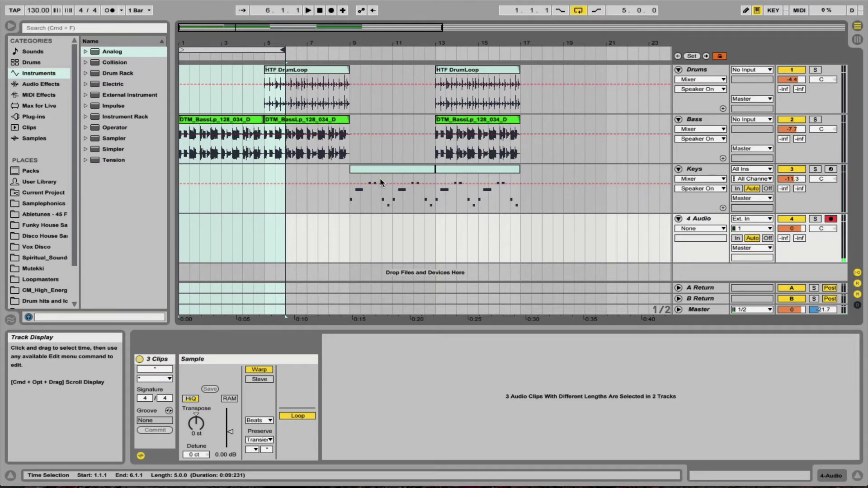
pyautogui.click(121, 10)
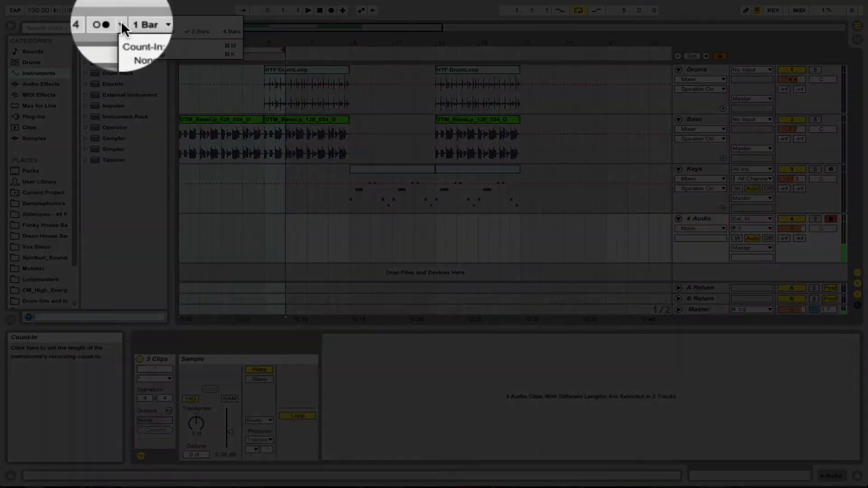
pyautogui.click(197, 30)
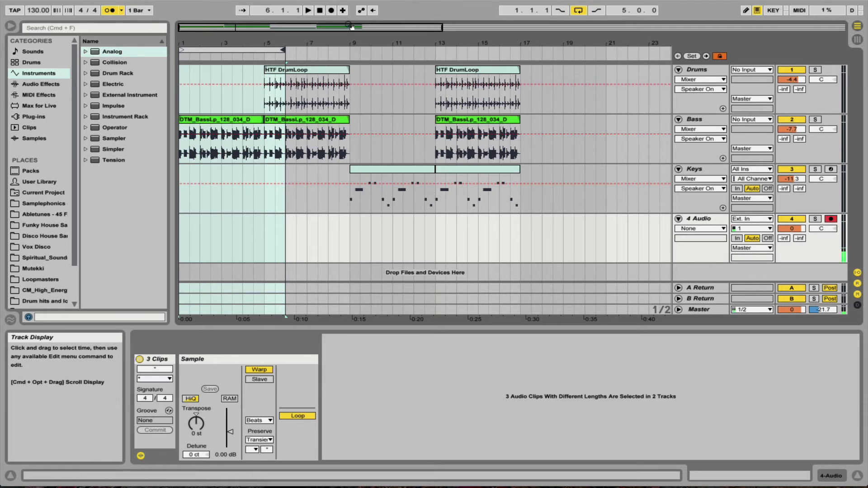
# Record about four and a half bars of audio onto the 4 Audio track from bar 1.
pyautogui.press('space')
pyautogui.click(331, 11)
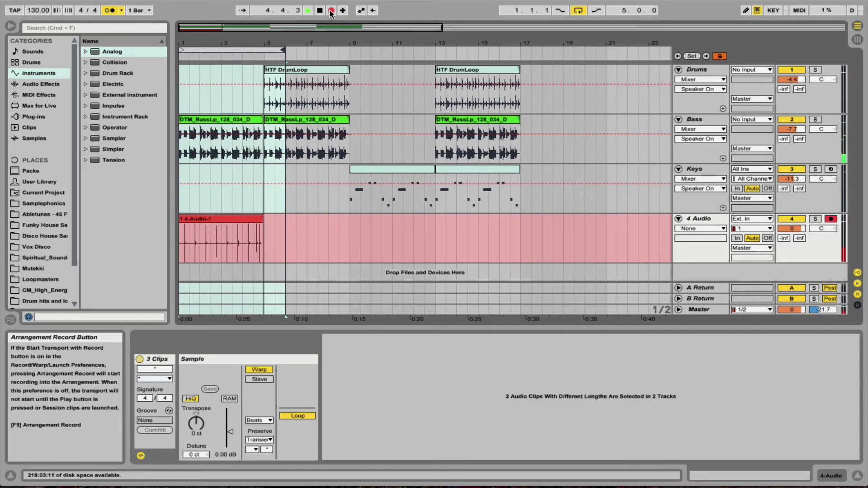
pyautogui.click(332, 11)
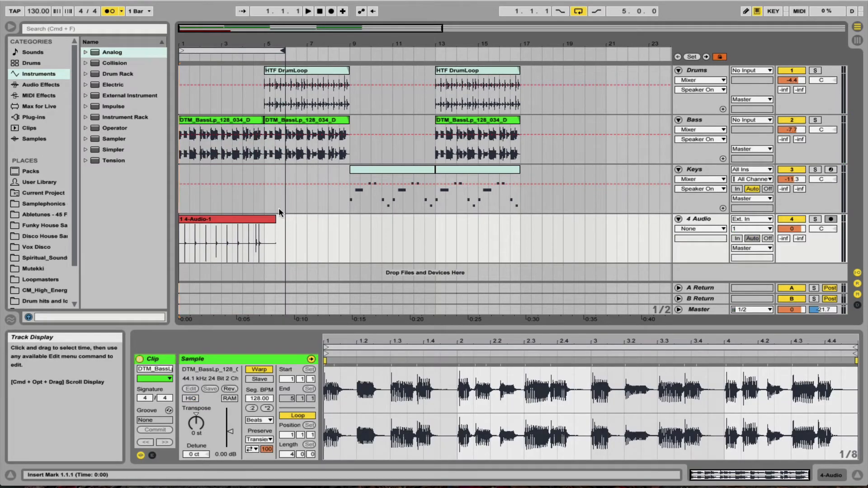
# Open the recorded 4 Audio clip in an enlarged sample editor and play it back.
pyautogui.click(225, 220)
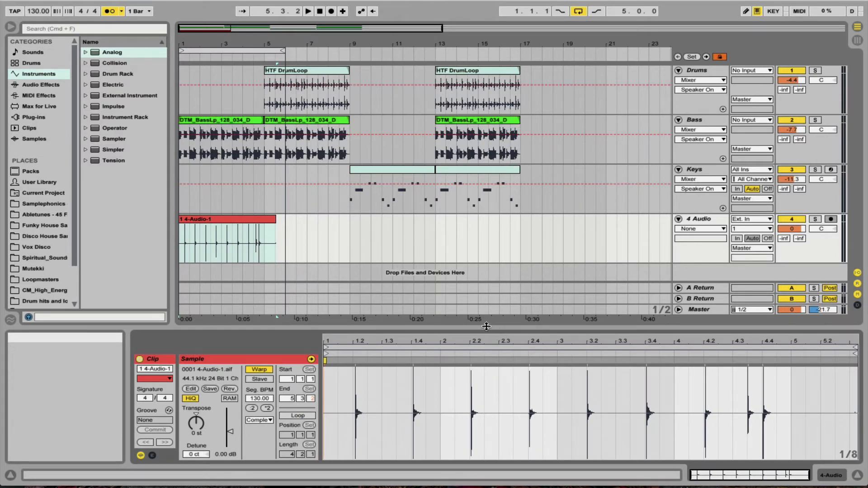
pyautogui.moveTo(486, 326); pyautogui.dragTo(485, 163)
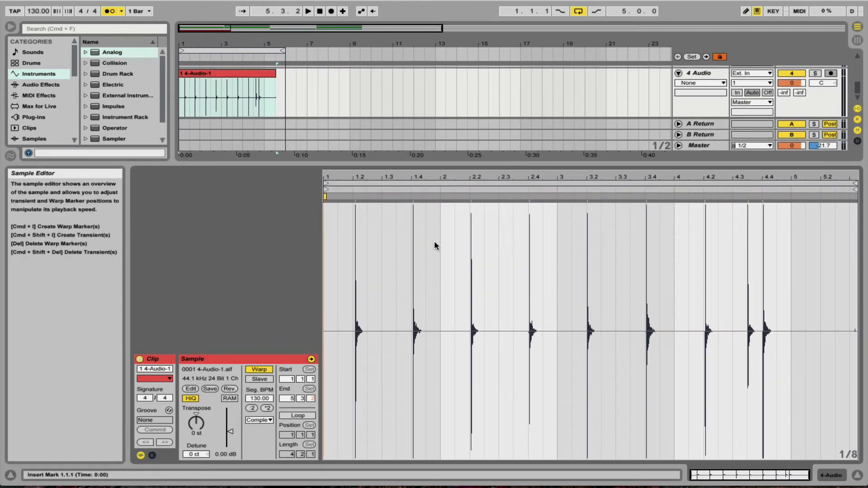
pyautogui.press('space')
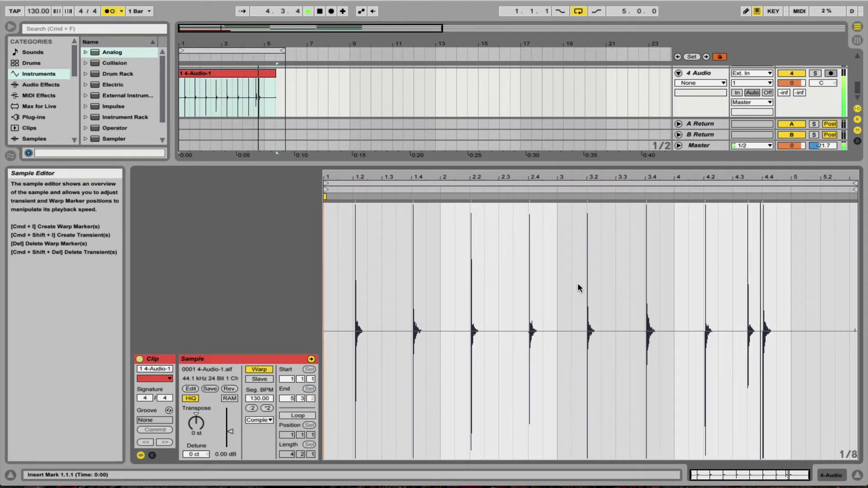
pyautogui.press('space')
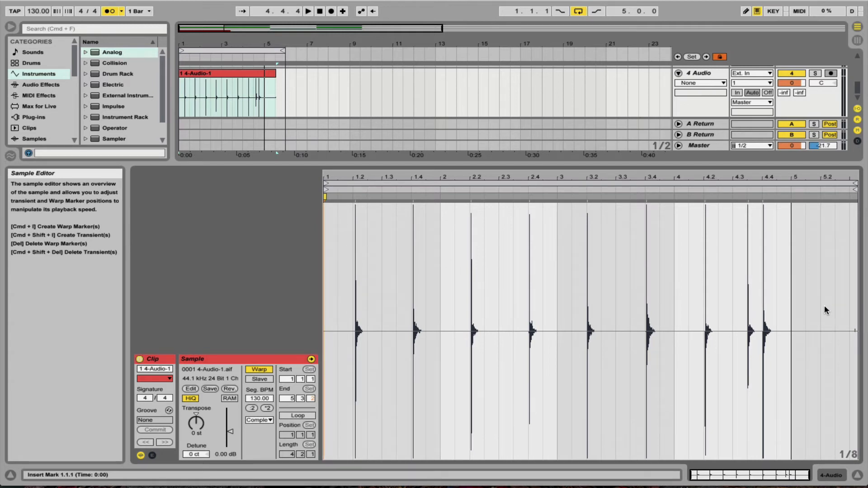
# Move the 4 Audio clip's loop end and end marker to bar 5, then crop the sample to those four bars.
pyautogui.press('super+a')
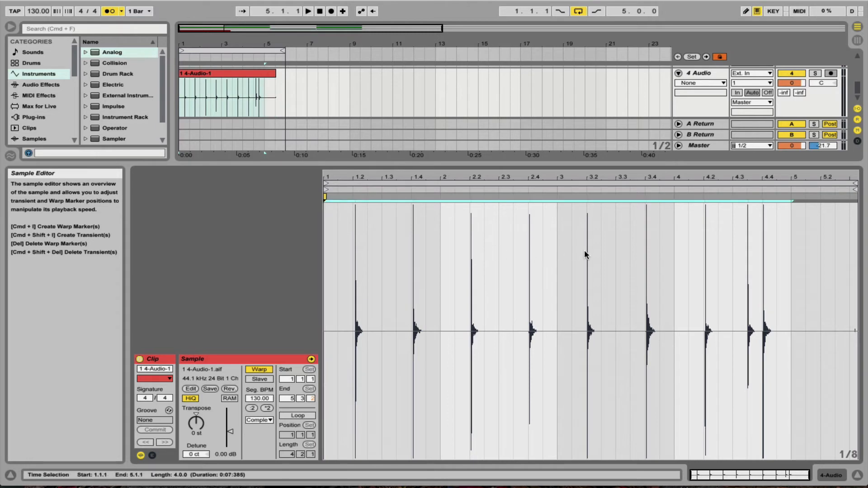
pyautogui.moveTo(854, 184); pyautogui.dragTo(795, 192)
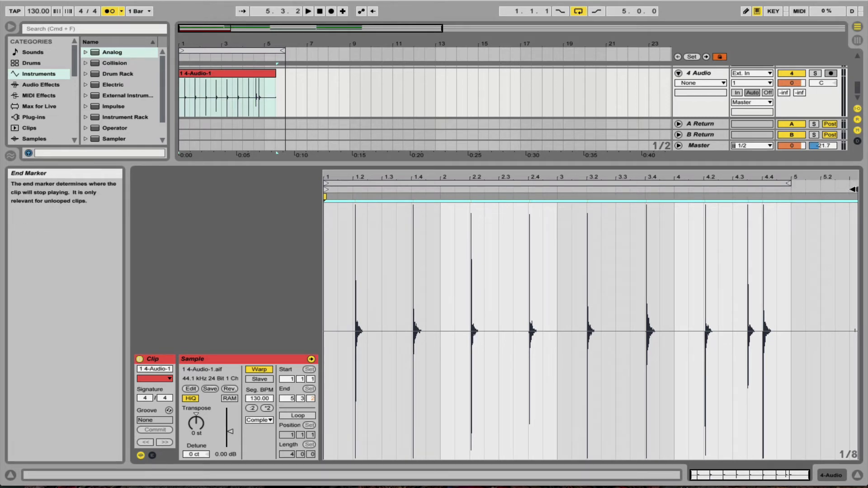
pyautogui.moveTo(853, 190); pyautogui.dragTo(789, 195)
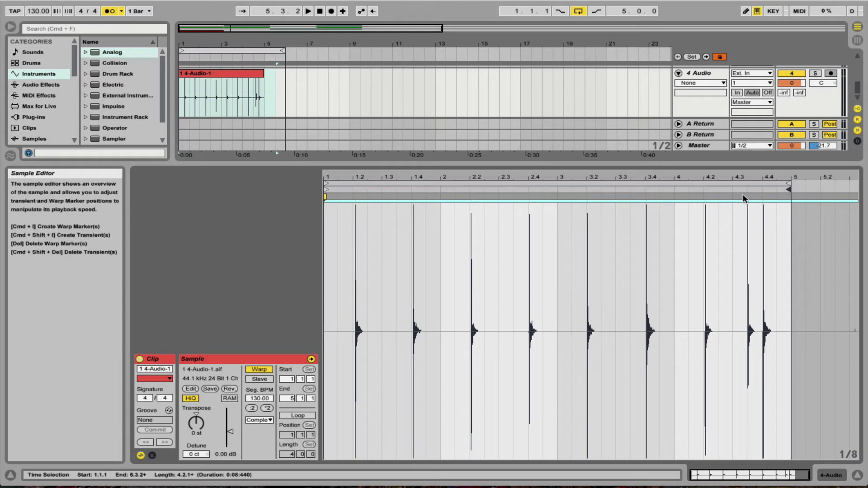
pyautogui.rightClick(562, 243)
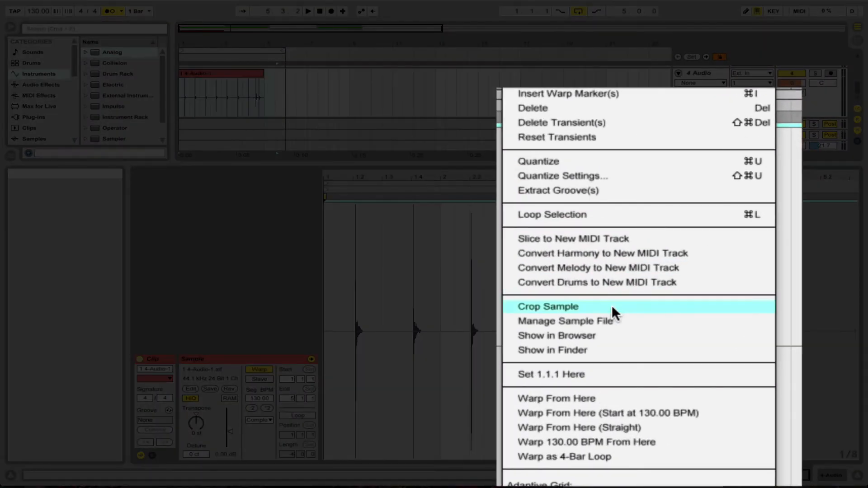
pyautogui.click(622, 309)
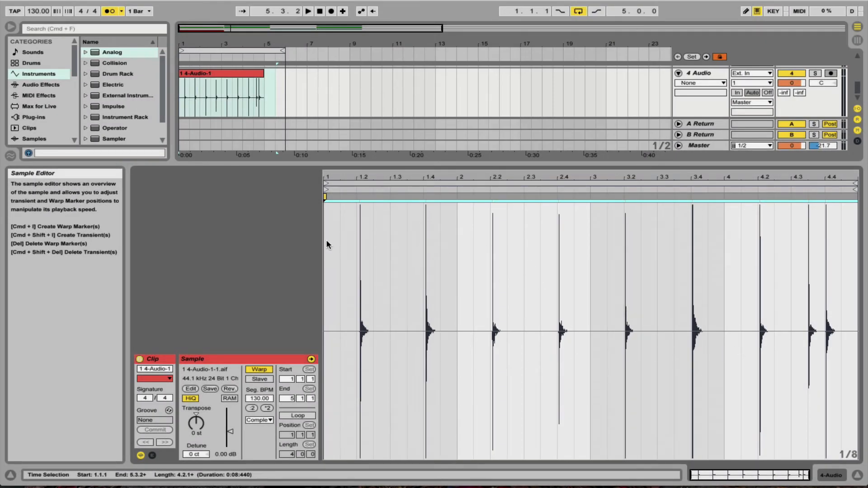
# Quantize the whole cropped sample to 1/8 with an amount of 75 %.
pyautogui.moveTo(327, 245); pyautogui.dragTo(857, 250)
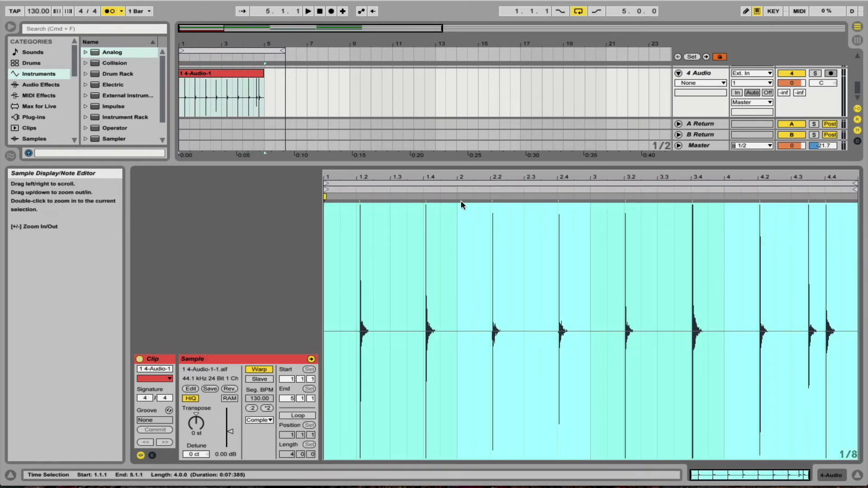
pyautogui.rightClick(453, 237)
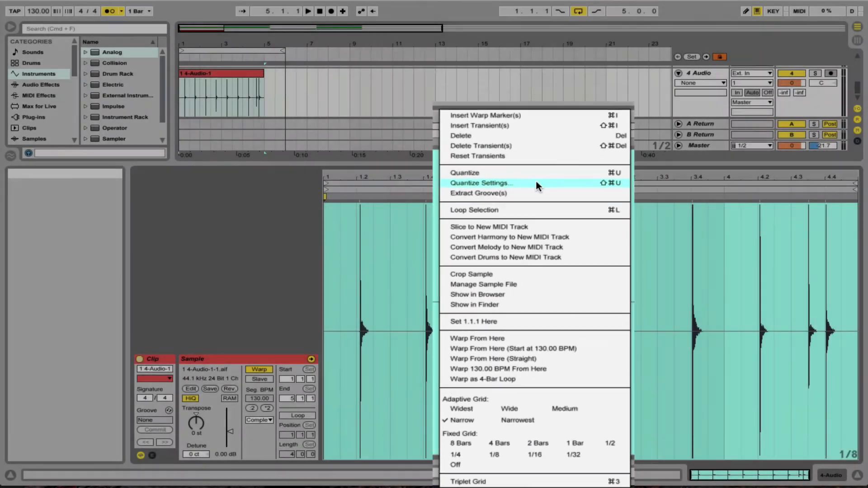
pyautogui.click(537, 184)
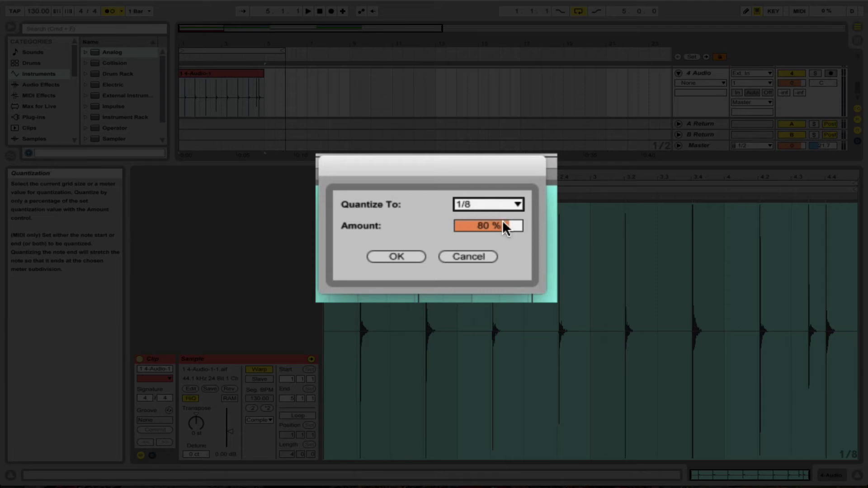
pyautogui.moveTo(486, 235); pyautogui.dragTo(486, 222)
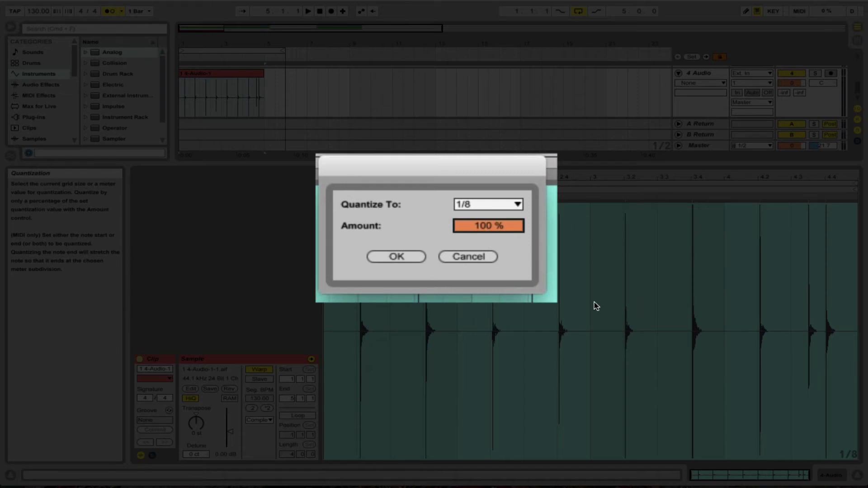
pyautogui.moveTo(493, 226); pyautogui.dragTo(493, 237)
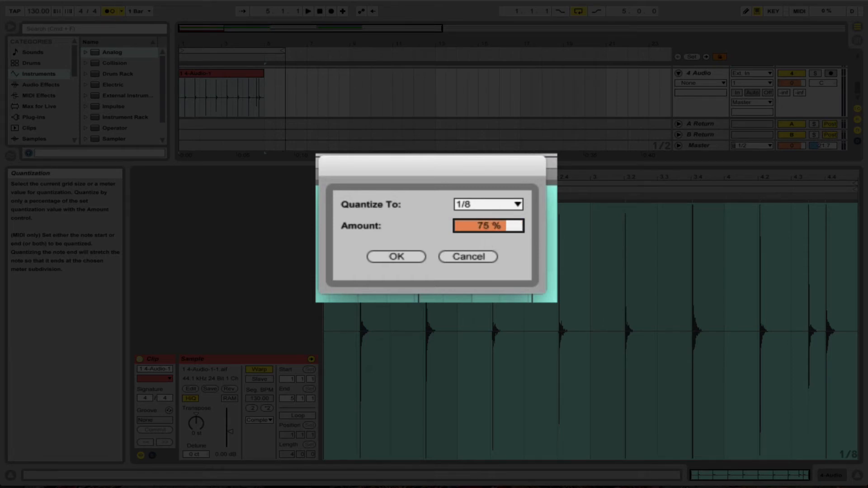
pyautogui.click(402, 256)
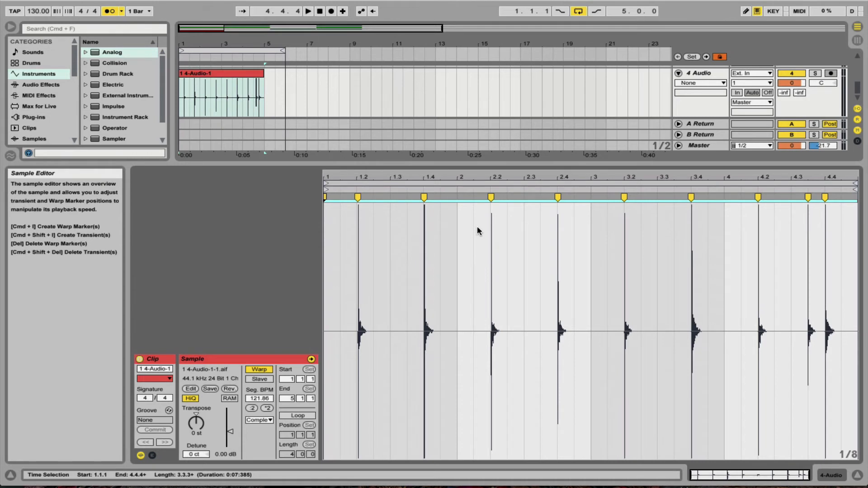
# Play back the quantized clip and inspect the warp marker near beat 1.2 at close range.
pyautogui.press('space')
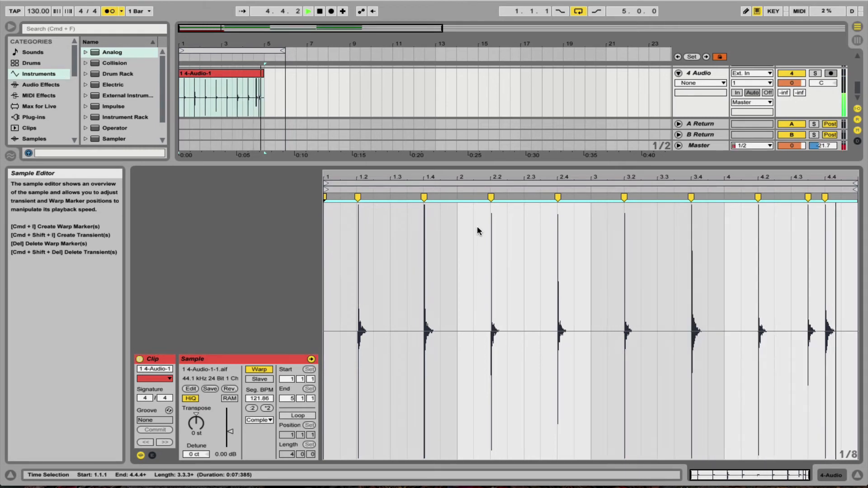
pyautogui.press('space')
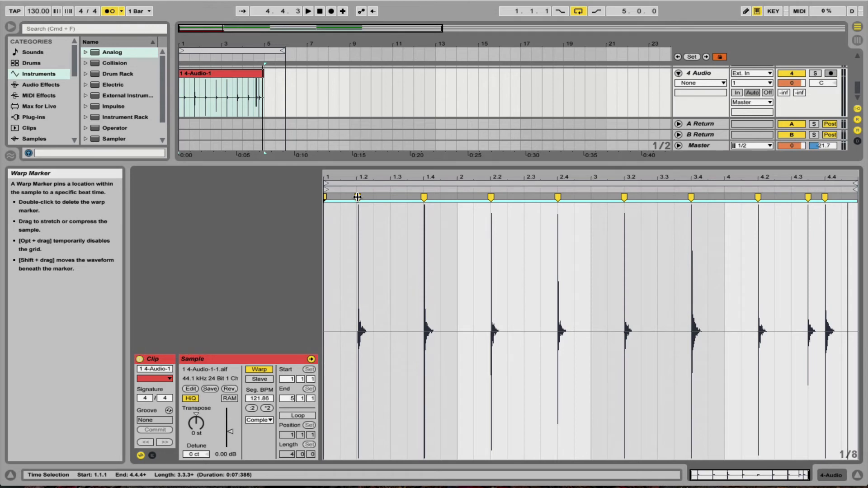
pyautogui.moveTo(357, 177); pyautogui.dragTo(357, 291)
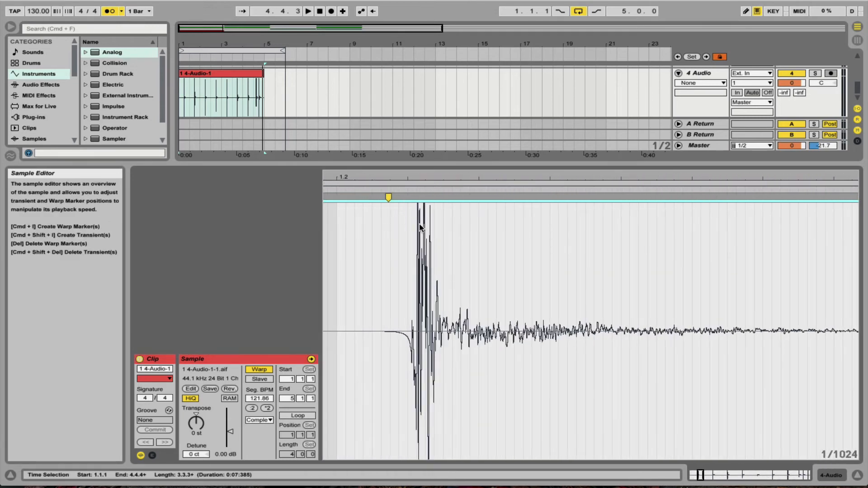
pyautogui.scroll(-1, 425, 228)
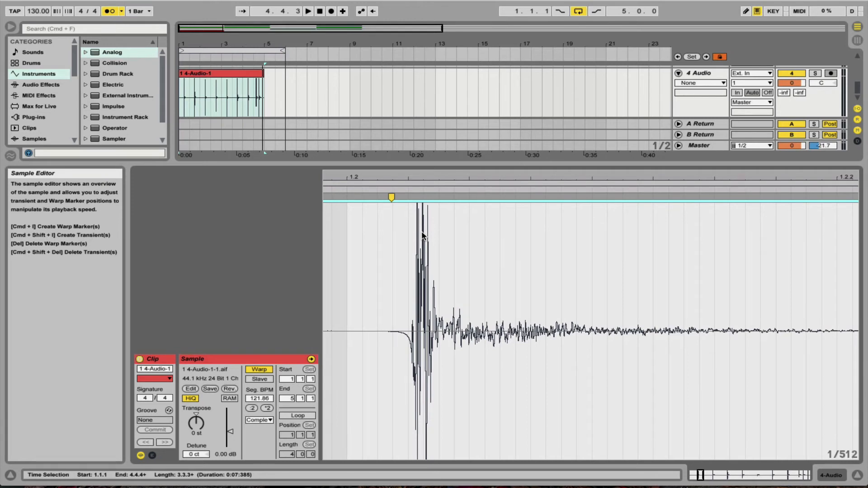
pyautogui.scroll(-10, 424, 236)
# Align the first hit's warp marker with beat 1.2, and move the 2.2 marker to 2.1.3 and the 3.2 marker to 3.3.
pyautogui.moveTo(357, 198)
pyautogui.mouseDown()
pyautogui.moveTo(420, 200)
pyautogui.moveTo(358, 199)
pyautogui.mouseUp()
pyautogui.moveTo(492, 198); pyautogui.dragTo(475, 198)
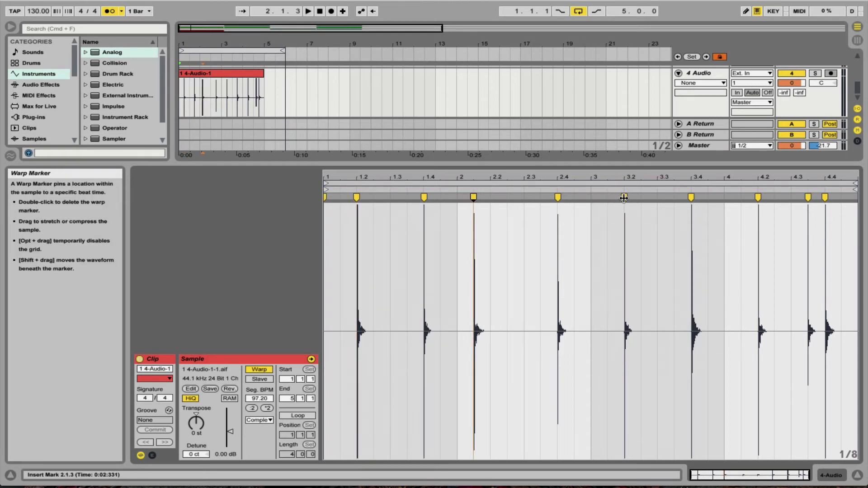
pyautogui.moveTo(624, 198); pyautogui.dragTo(658, 198)
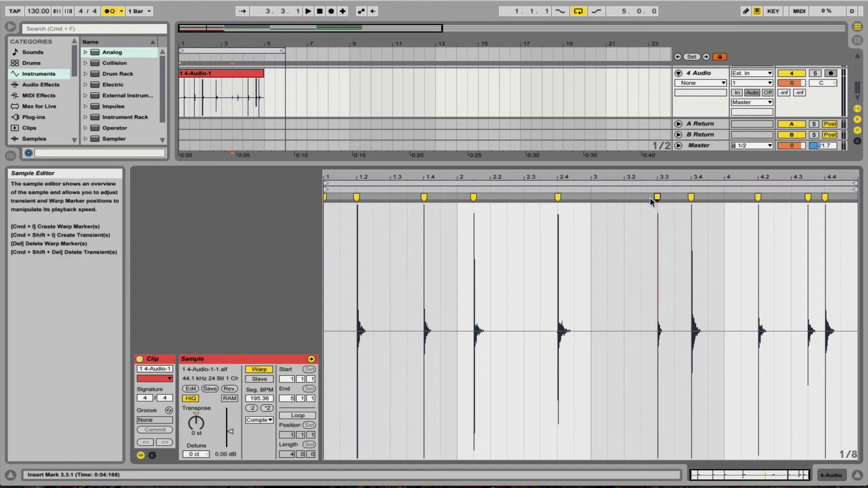
# Play back the re-timed clip and move the warp marker at 3.3 back to 3.2.
pyautogui.press('space')
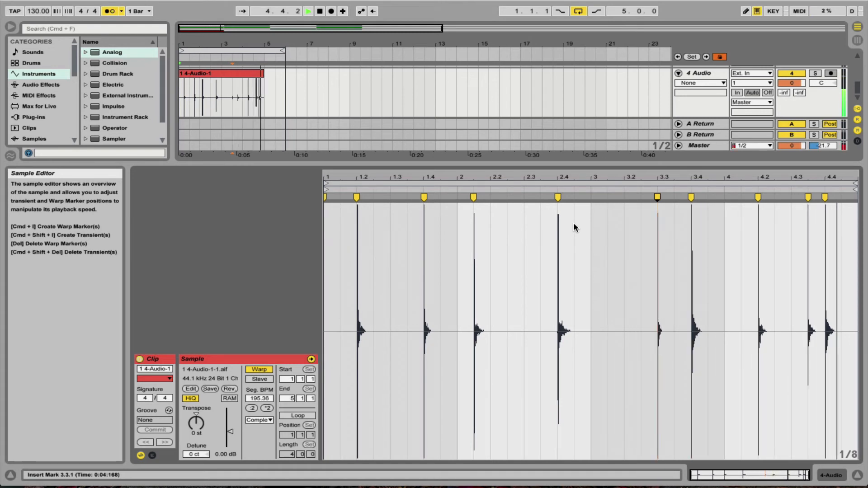
pyautogui.press('space')
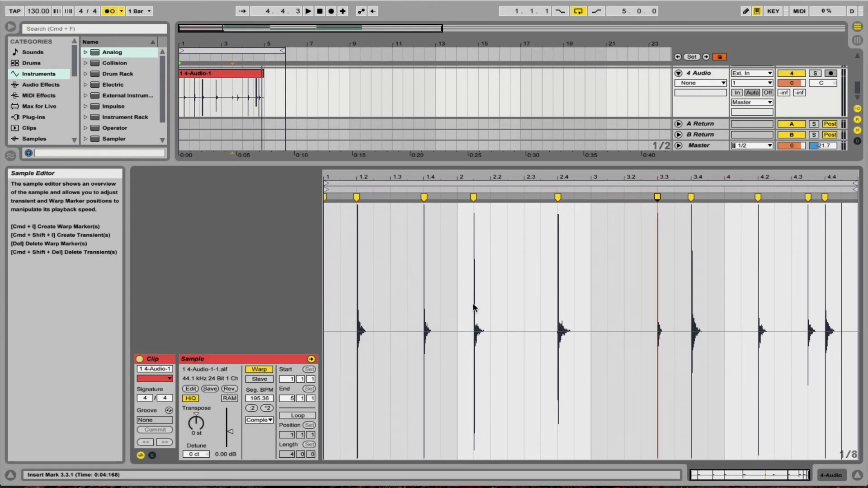
pyautogui.press('space')
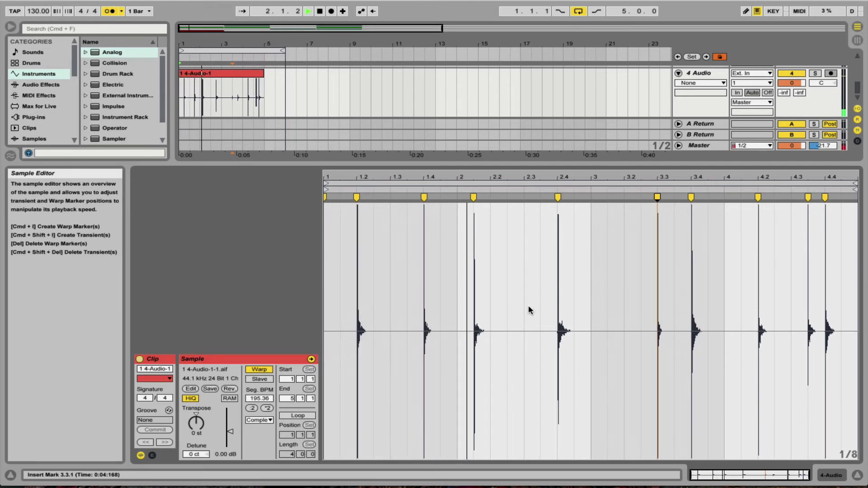
pyautogui.press('space')
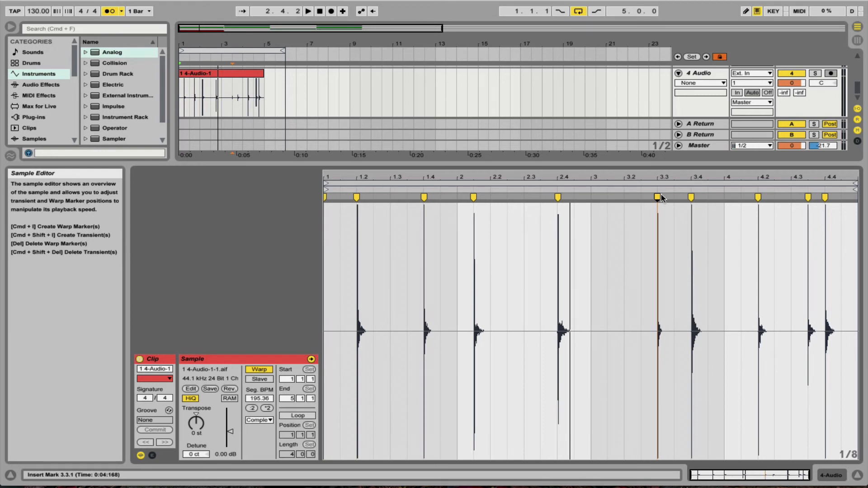
pyautogui.moveTo(654, 197); pyautogui.dragTo(625, 200)
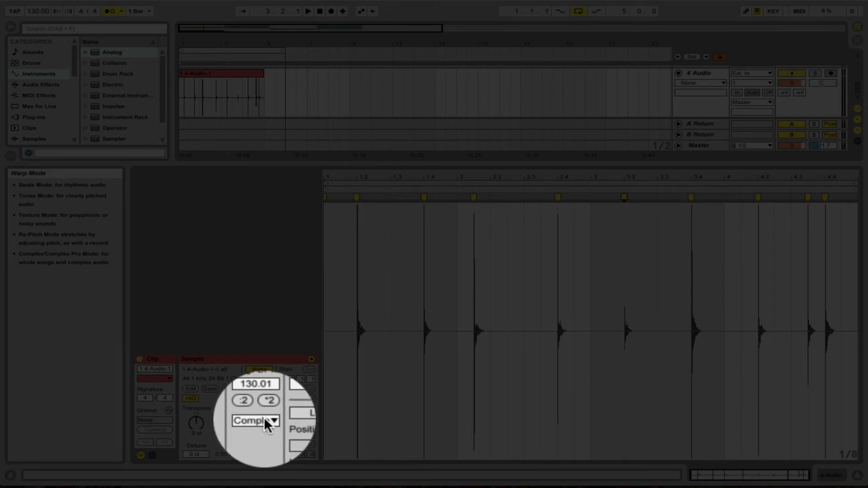
# Set the clip's warp mode to Beats.
pyautogui.click(264, 420)
pyautogui.click(265, 420)
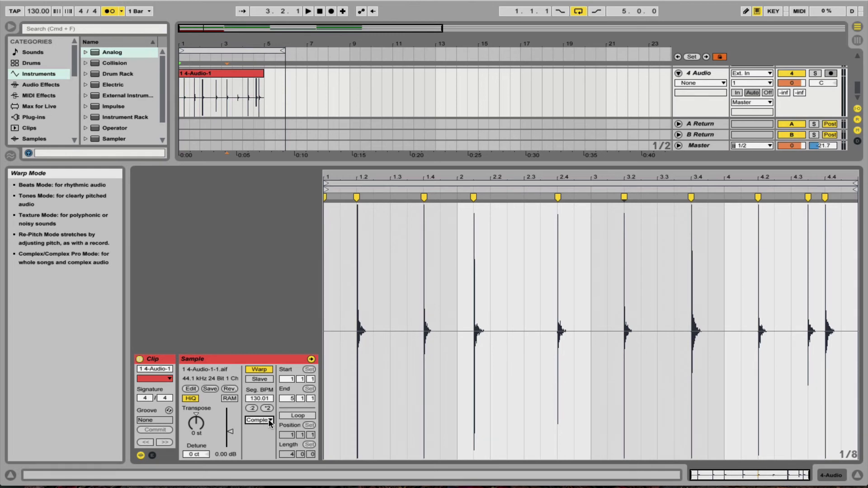
pyautogui.click(270, 421)
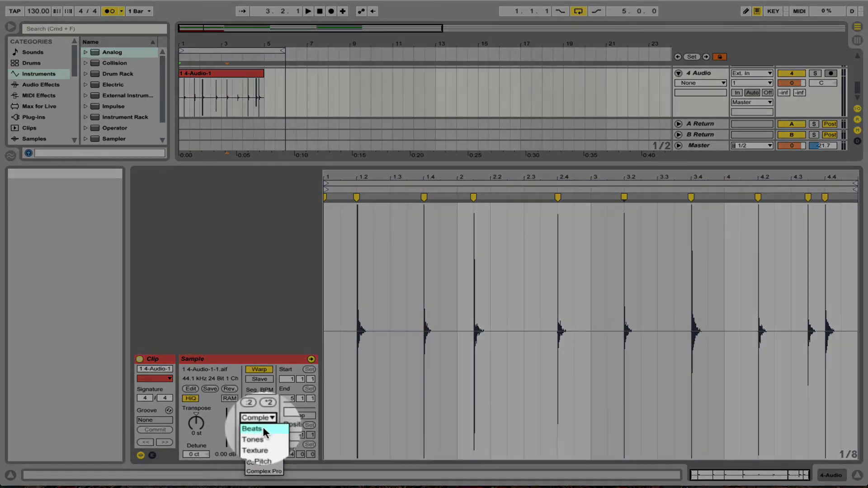
pyautogui.click(262, 429)
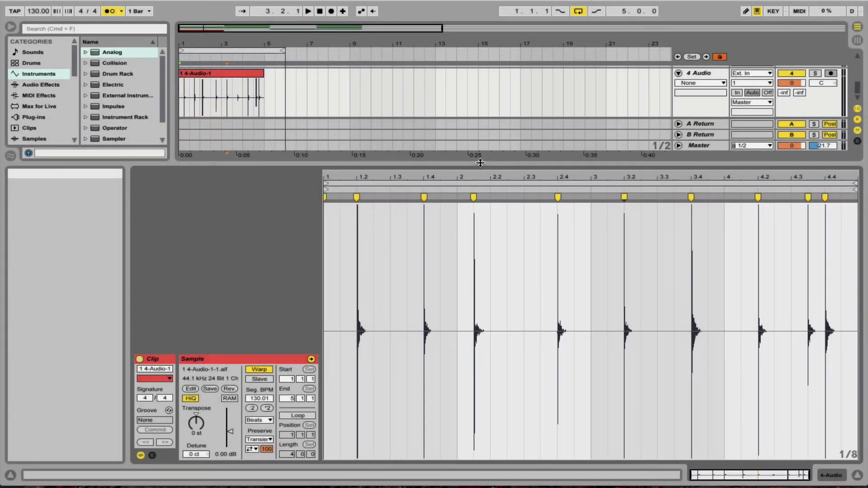
# Restore the full arrangement view and copy the bar 1 clip to bar 9 on the 4 Audio track.
pyautogui.doubleClick(480, 163)
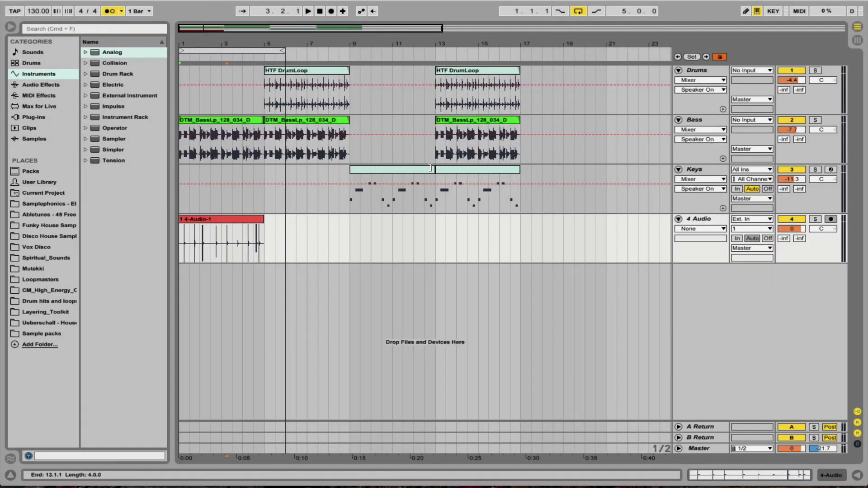
pyautogui.scroll(1, 242, 231)
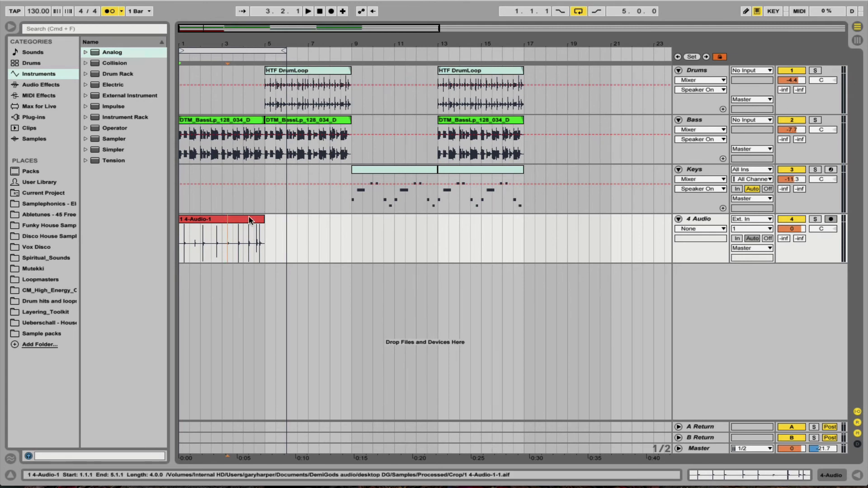
pyautogui.click(224, 219)
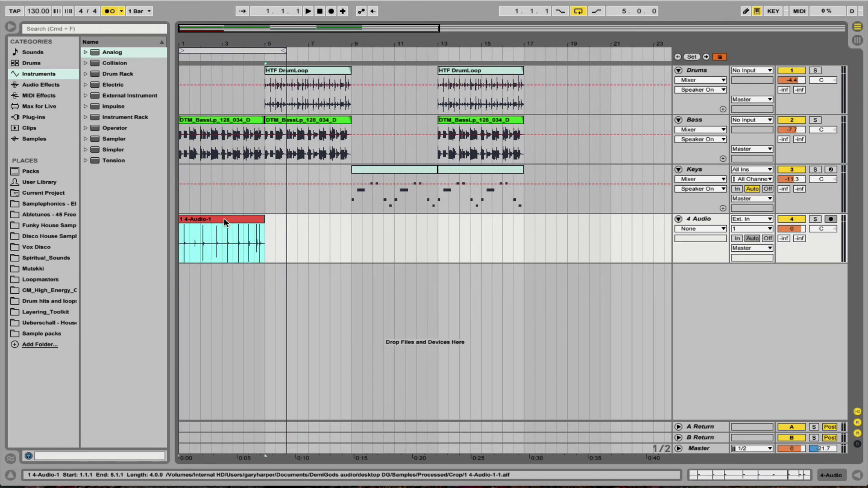
pyautogui.click(351, 228)
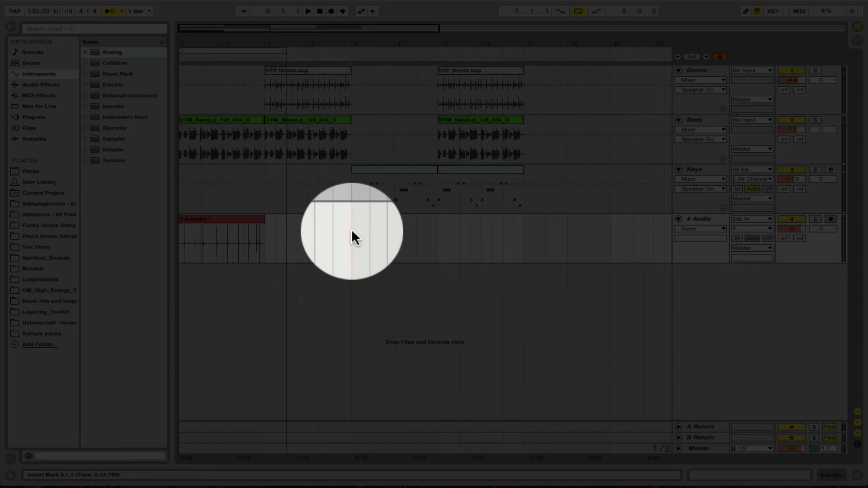
pyautogui.press('space')
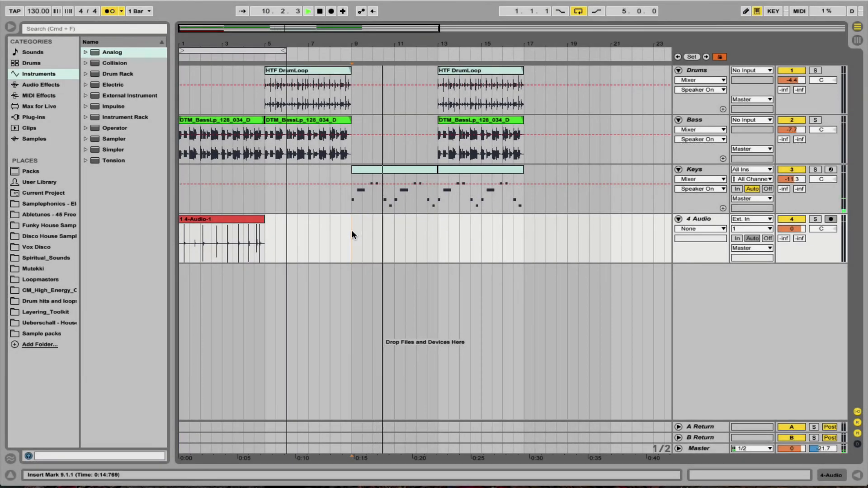
pyautogui.press('space')
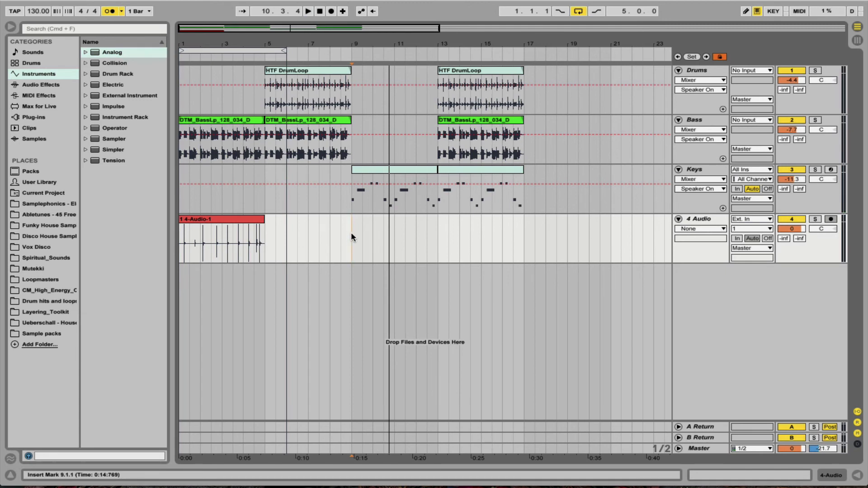
pyautogui.press('super+v')
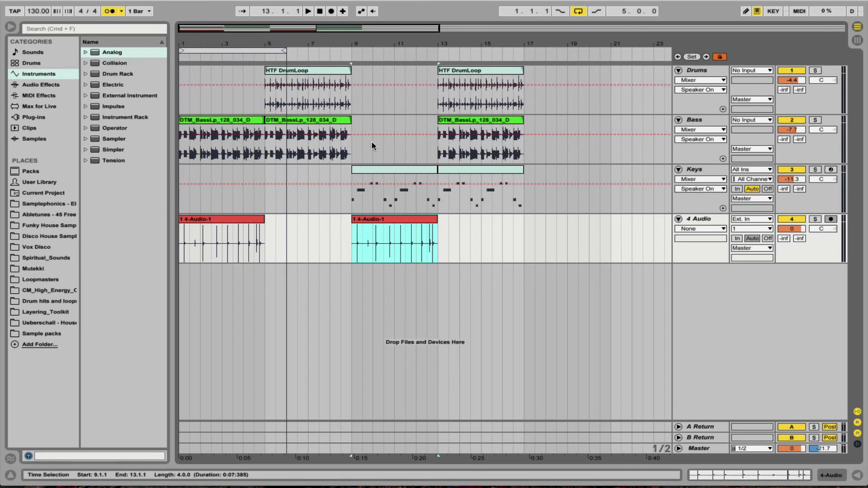
# Set the loop brace to the two bars from 9.1.1 to 11.1.1 and delete that time from all tracks.
pyautogui.click(374, 202)
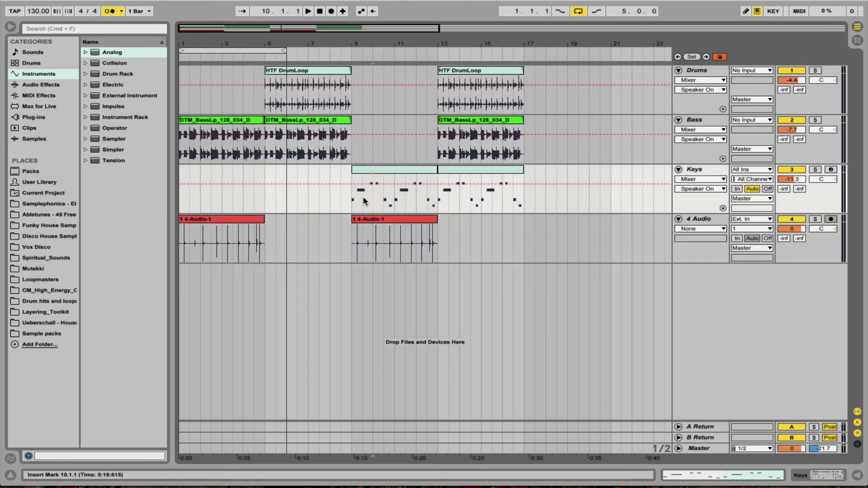
pyautogui.moveTo(352, 187); pyautogui.dragTo(390, 237)
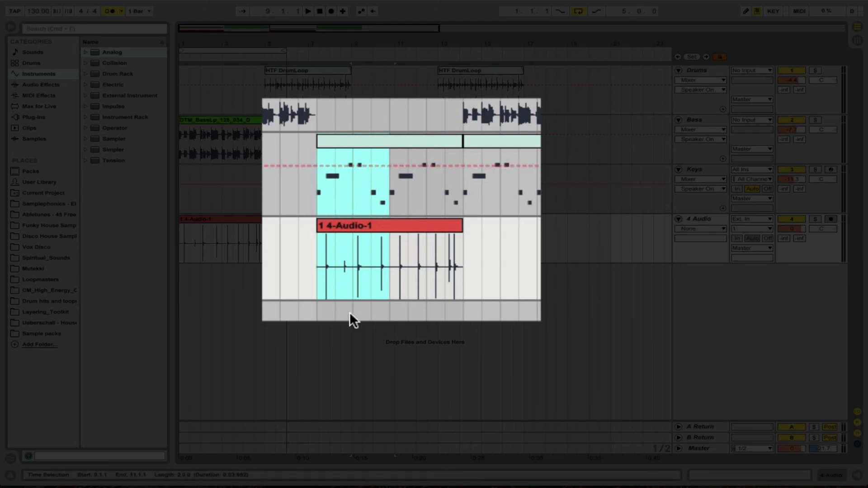
pyautogui.press('super+l')
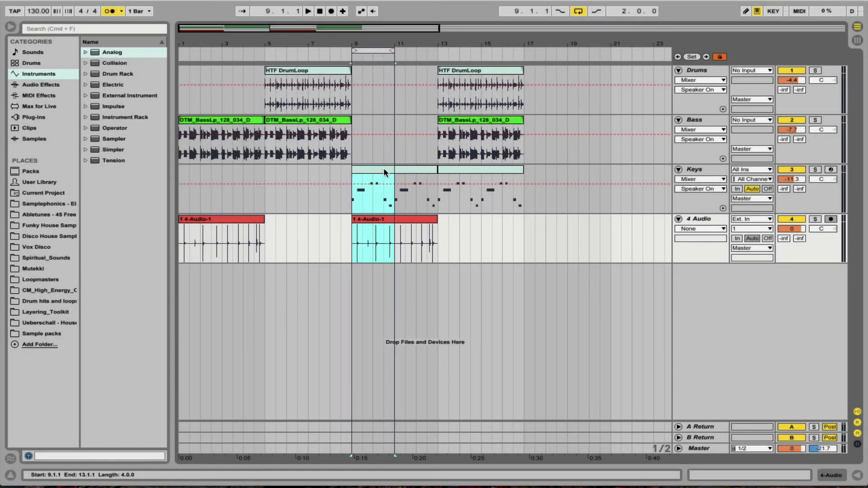
pyautogui.rightClick(371, 49)
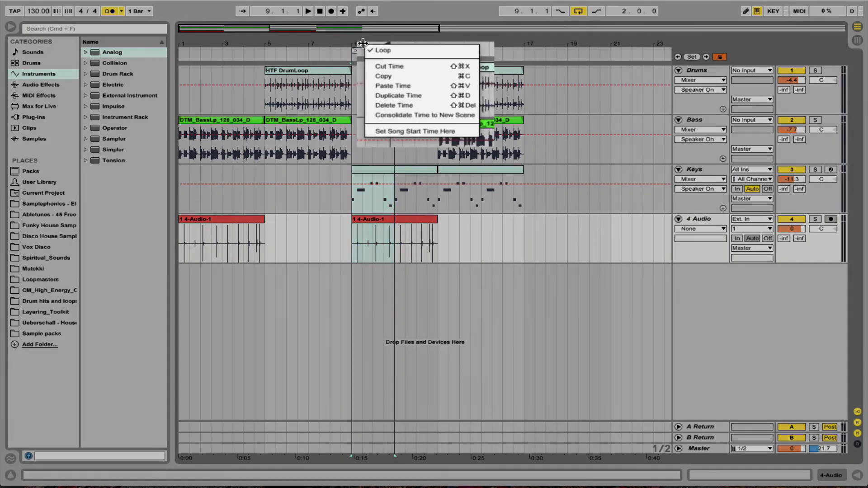
pyautogui.click(415, 110)
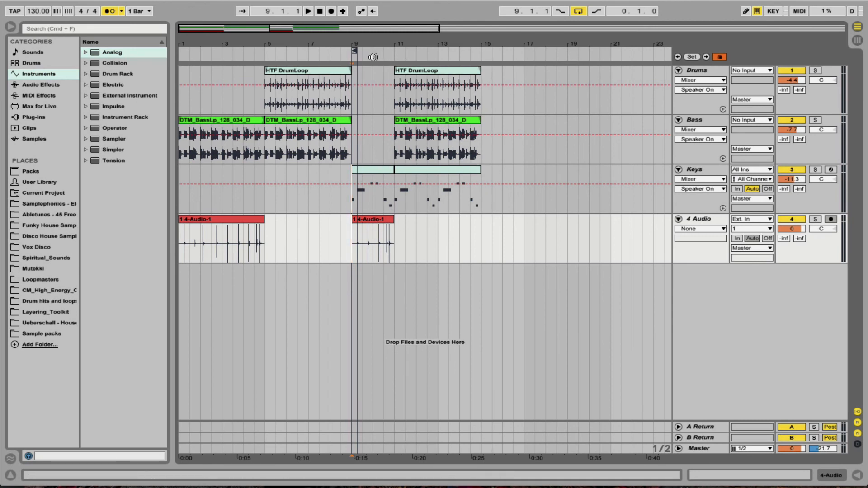
# Stretch the loop brace over two bars from 9.1.1, switch looping off and play back the shortened arrangement.
pyautogui.moveTo(354, 50); pyautogui.dragTo(392, 50)
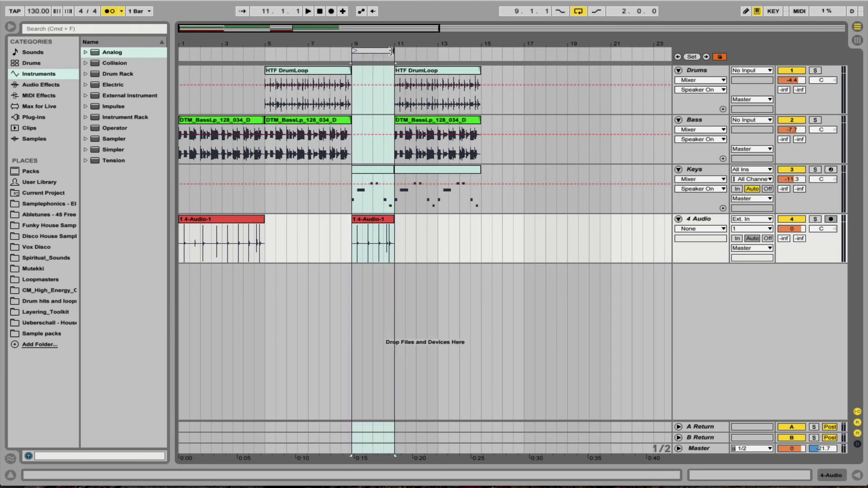
pyautogui.click(579, 12)
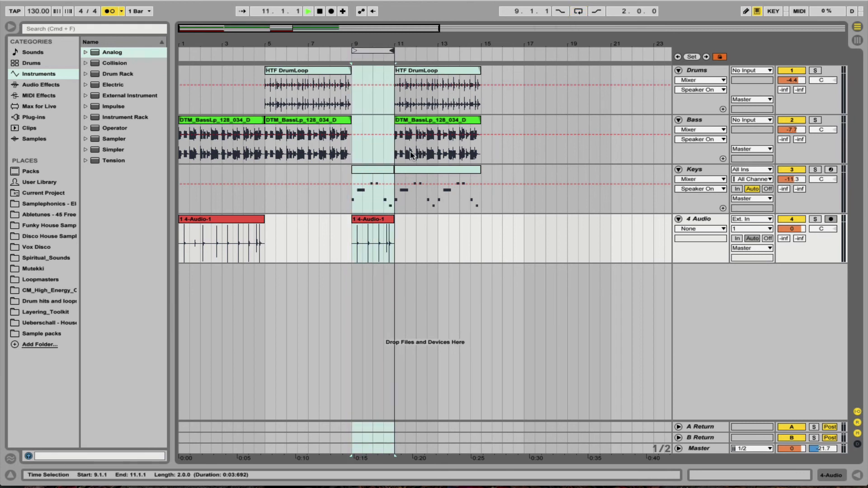
pyautogui.press('space')
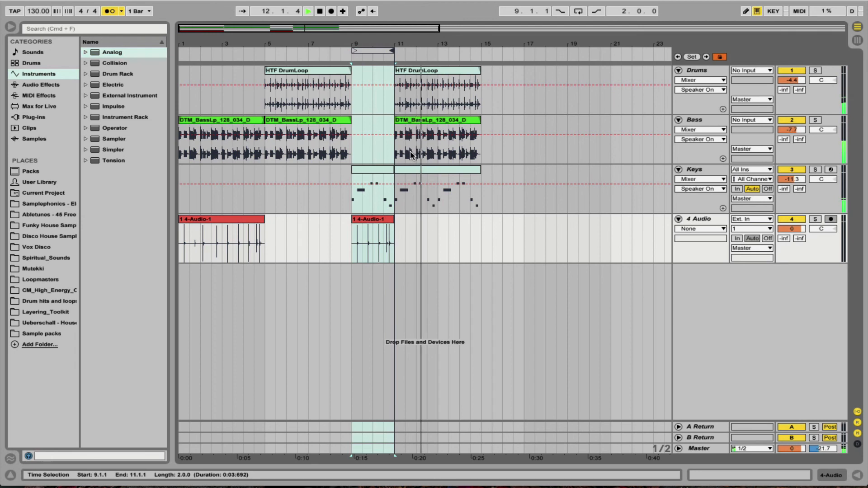
pyautogui.press('space')
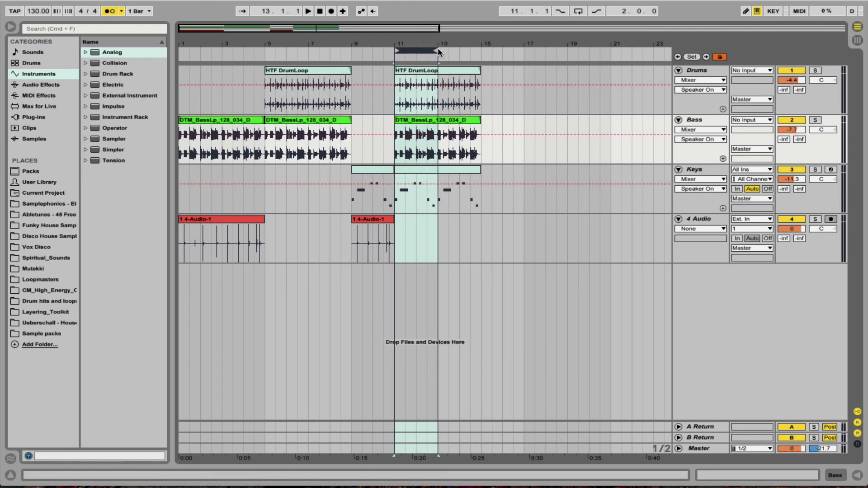
# Extend the loop brace to span 11.1.1 to 15.1.1 and transpose the Bass clip at bar 11 up 2 semitones.
pyautogui.moveTo(437, 49); pyautogui.dragTo(482, 52)
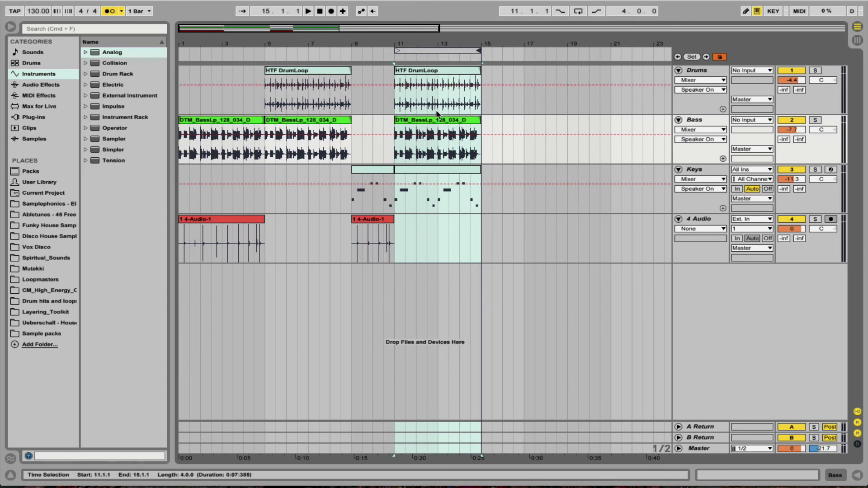
pyautogui.click(412, 121)
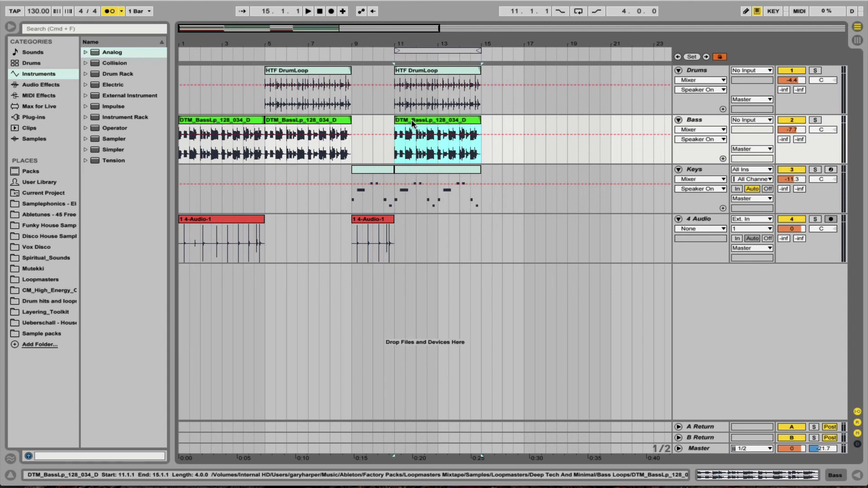
pyautogui.doubleClick(412, 122)
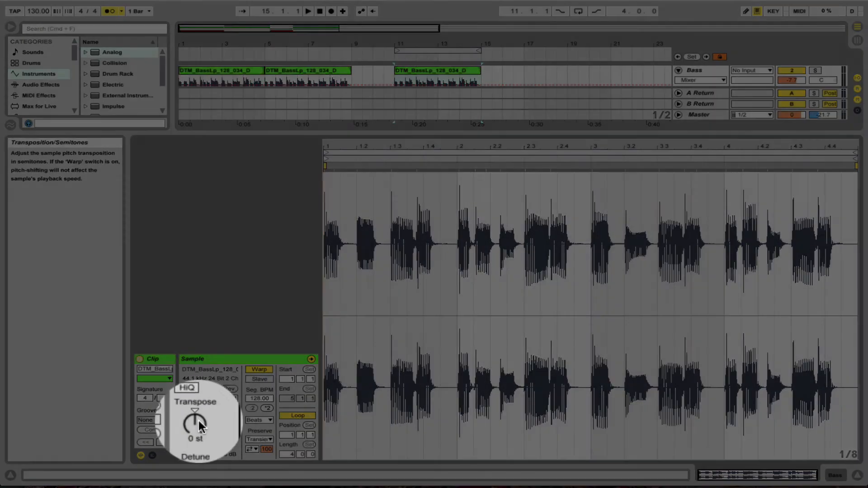
pyautogui.click(198, 421)
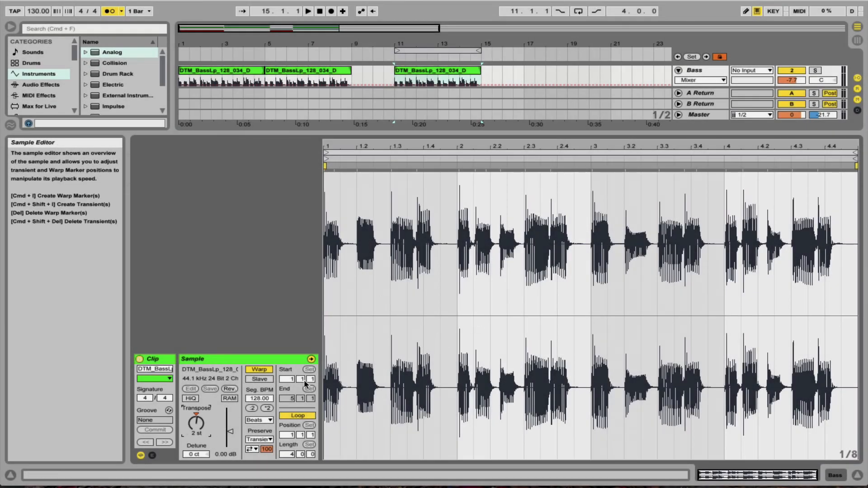
# Set the transposed Bass clip's warp mode to Complex and return to the full arrangement view.
pyautogui.click(260, 421)
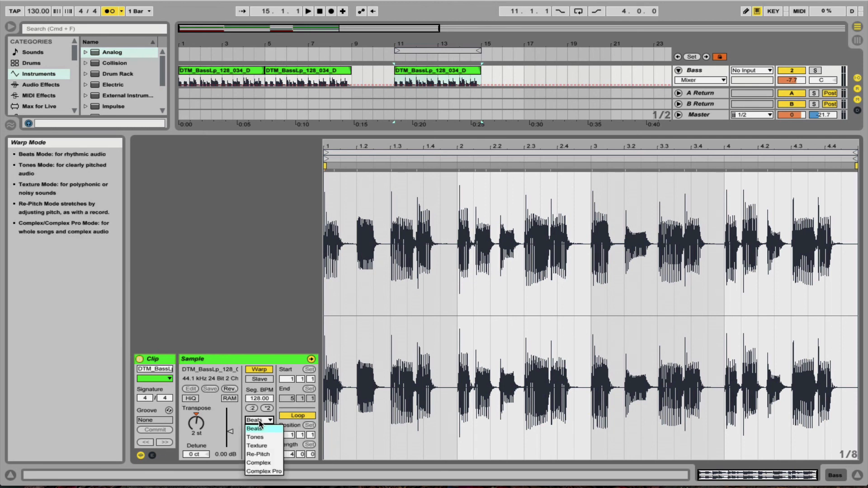
pyautogui.click(267, 463)
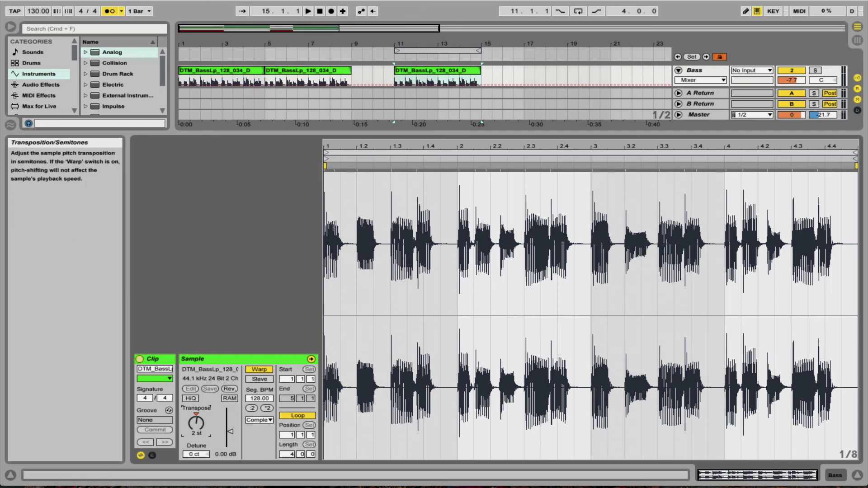
pyautogui.moveTo(196, 423)
pyautogui.mouseDown()
pyautogui.moveTo(196, 435)
pyautogui.moveTo(196, 428)
pyautogui.mouseUp()
pyautogui.click(438, 132)
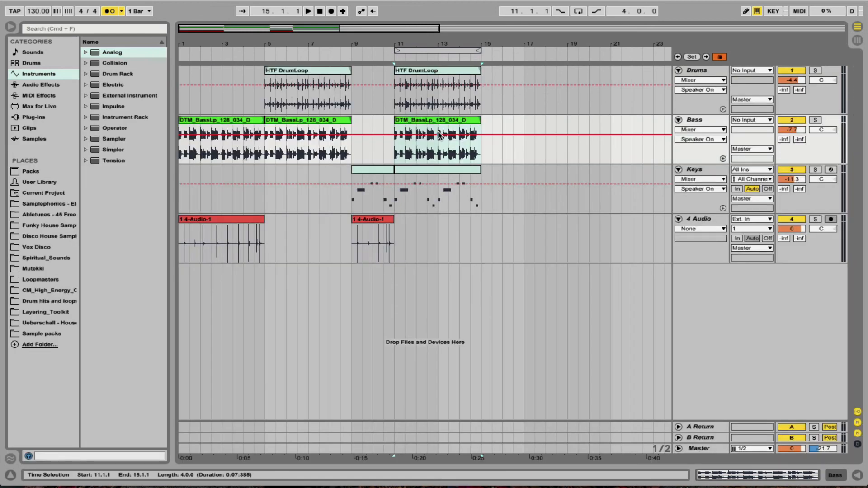
# Raise all notes of the Keys clip at bar 11 by two semitones and return to the full arrangement view.
pyautogui.doubleClick(423, 172)
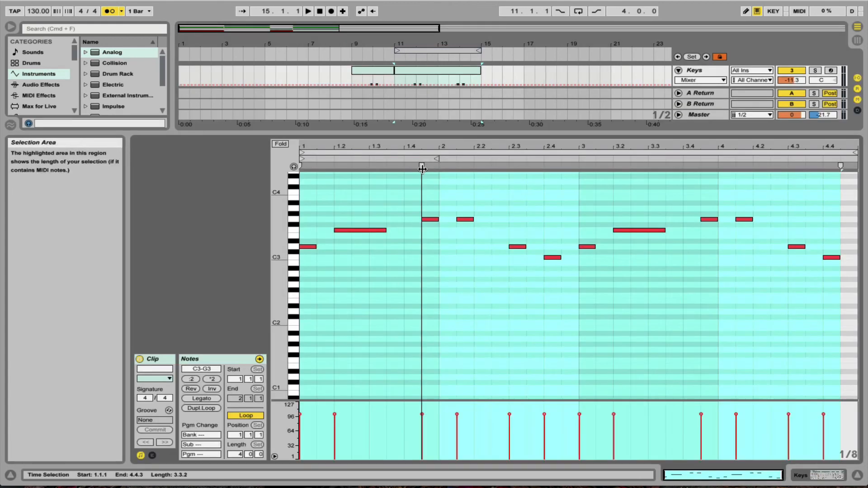
pyautogui.click(390, 201)
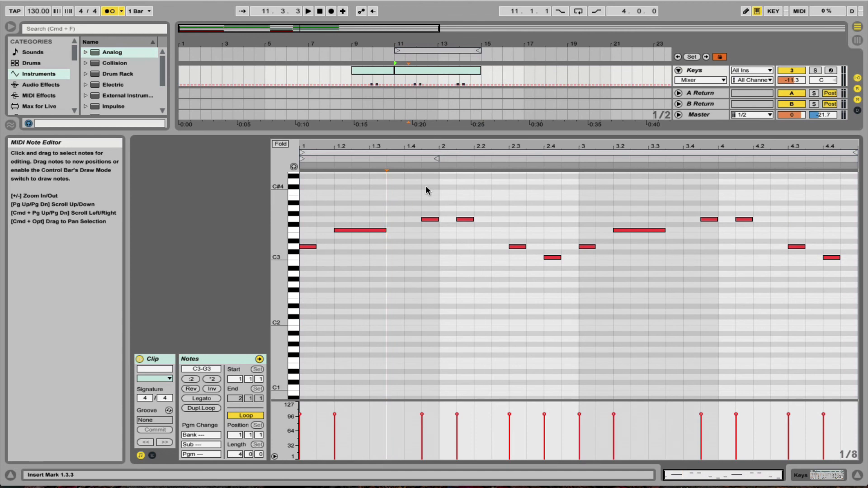
pyautogui.press('super+a')
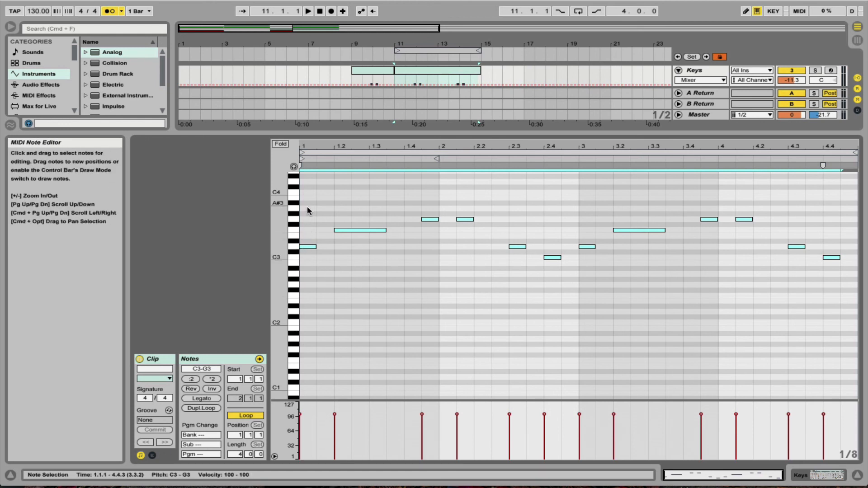
pyautogui.moveTo(307, 245)
pyautogui.mouseDown()
pyautogui.moveTo(311, 228)
pyautogui.moveTo(310, 248)
pyautogui.mouseUp()
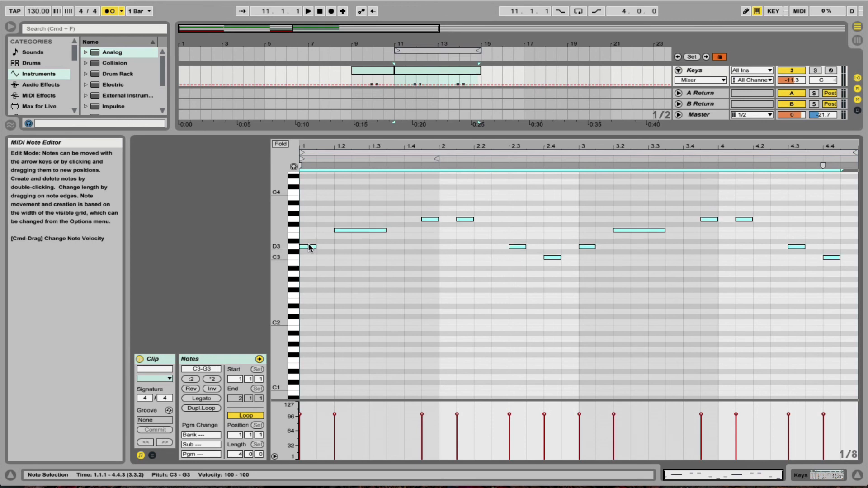
pyautogui.press('Up')
pyautogui.press('Up')
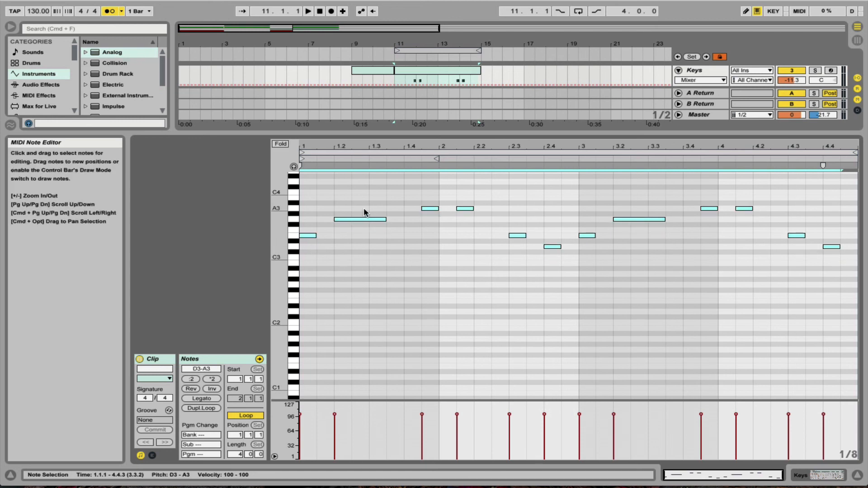
pyautogui.doubleClick(431, 134)
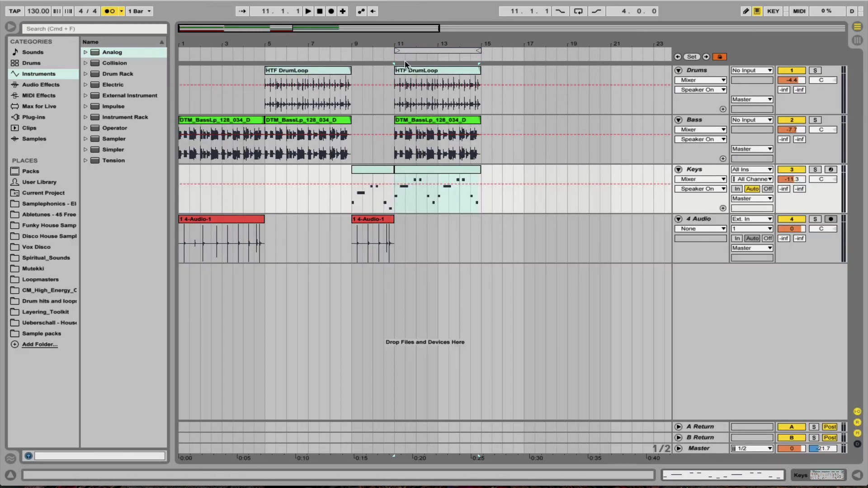
# Set the loop brace to span bar 10 to bar 13 and play back the transition into the transposed section.
pyautogui.click(397, 50)
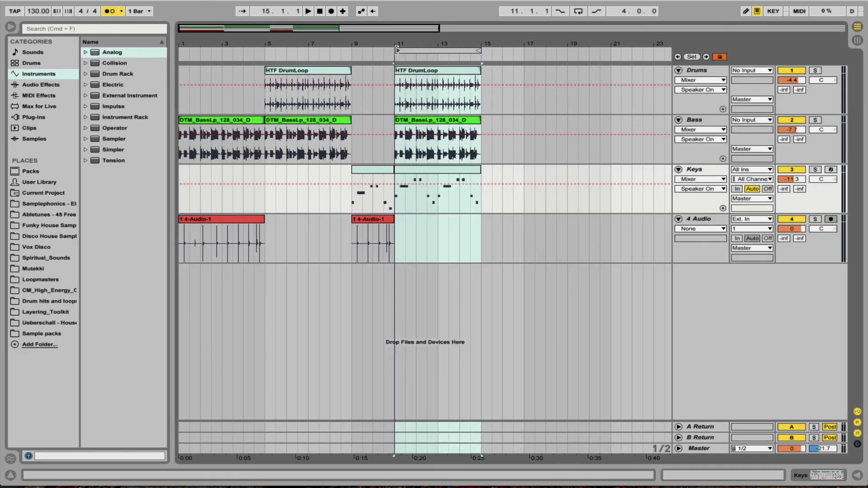
pyautogui.moveTo(397, 51); pyautogui.dragTo(375, 51)
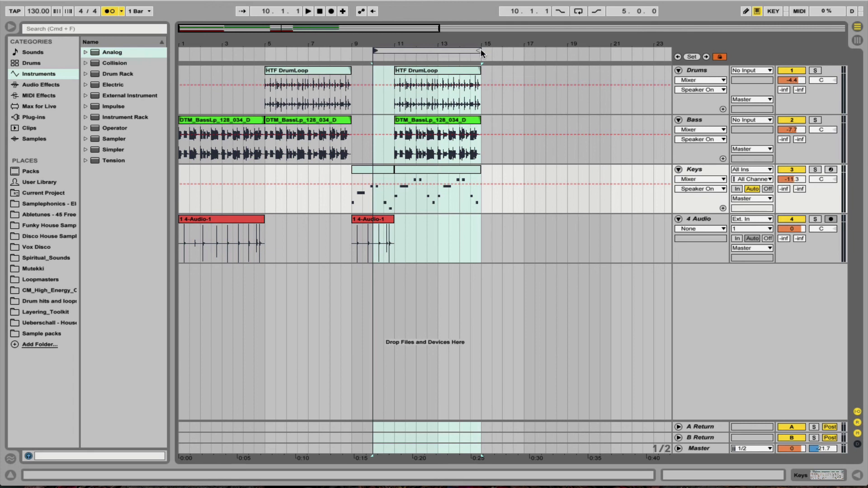
pyautogui.moveTo(480, 51); pyautogui.dragTo(438, 59)
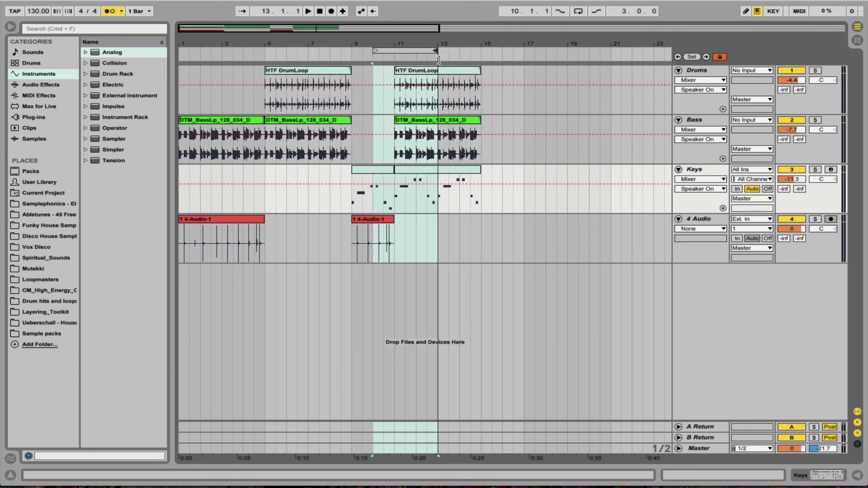
pyautogui.click(384, 59)
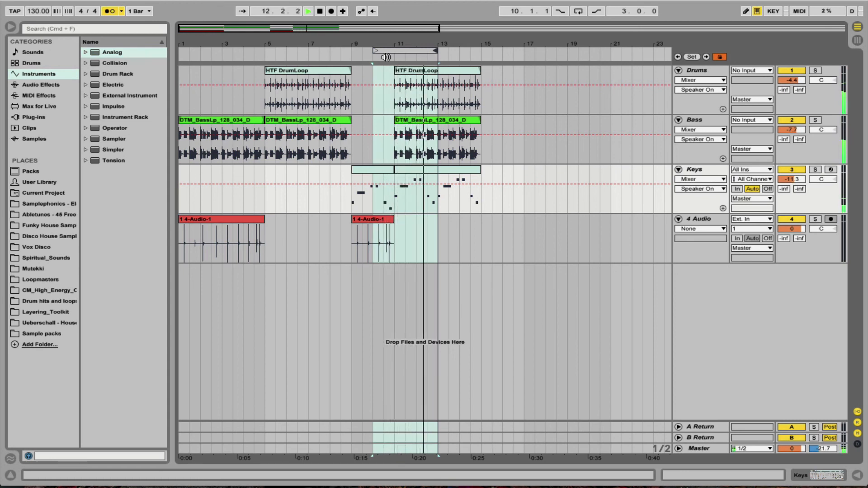
pyautogui.press('space')
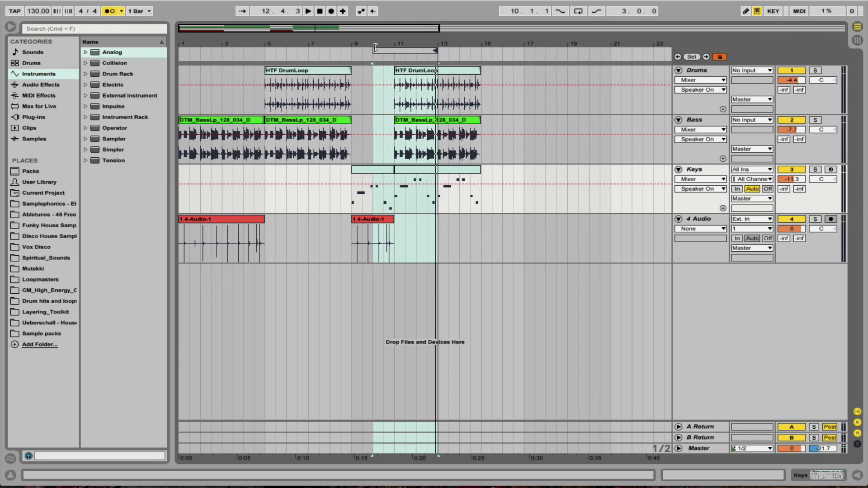